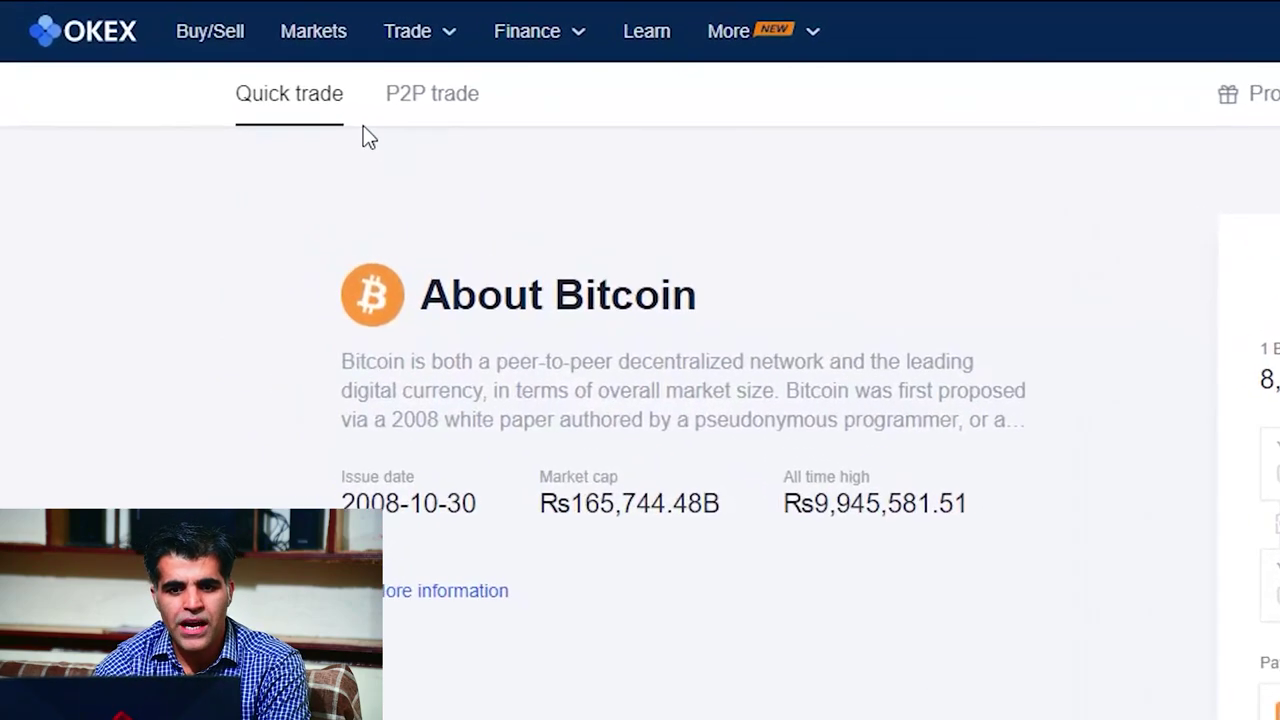
Step: Open the P2P market for USDT, view the sell offers, and return to the buy offers
left_click(458, 106)
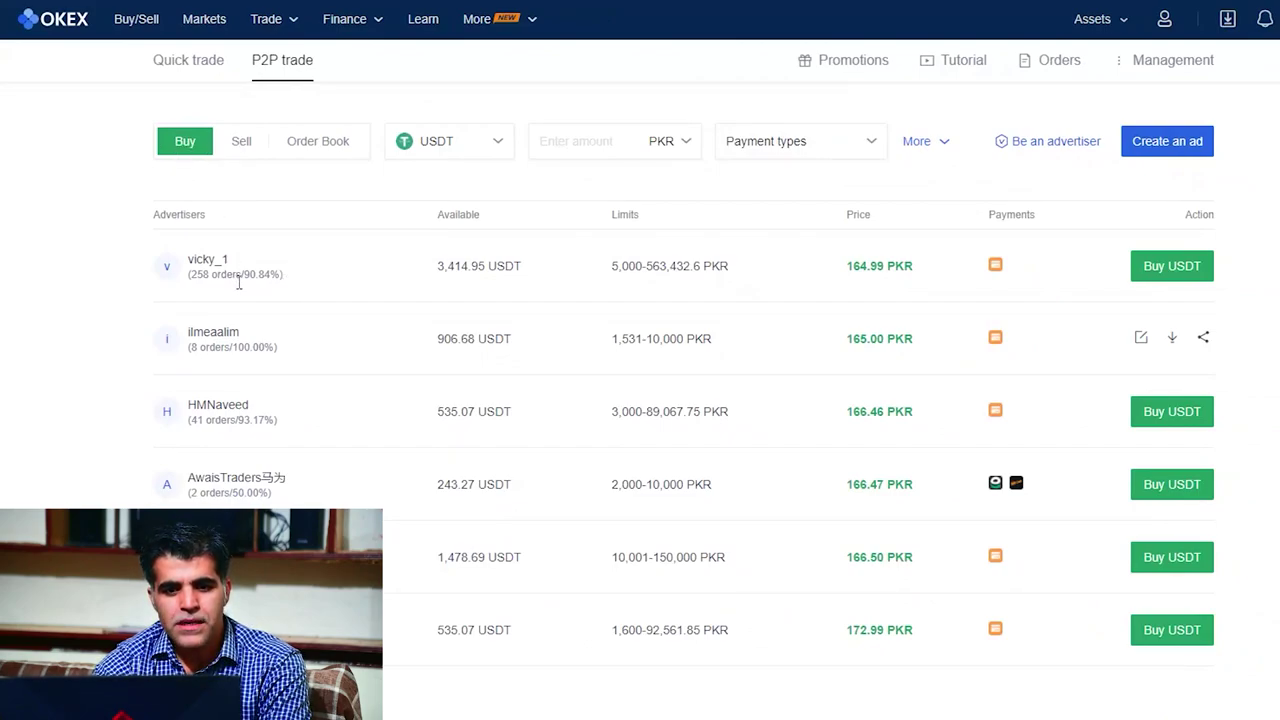
left_click(481, 149)
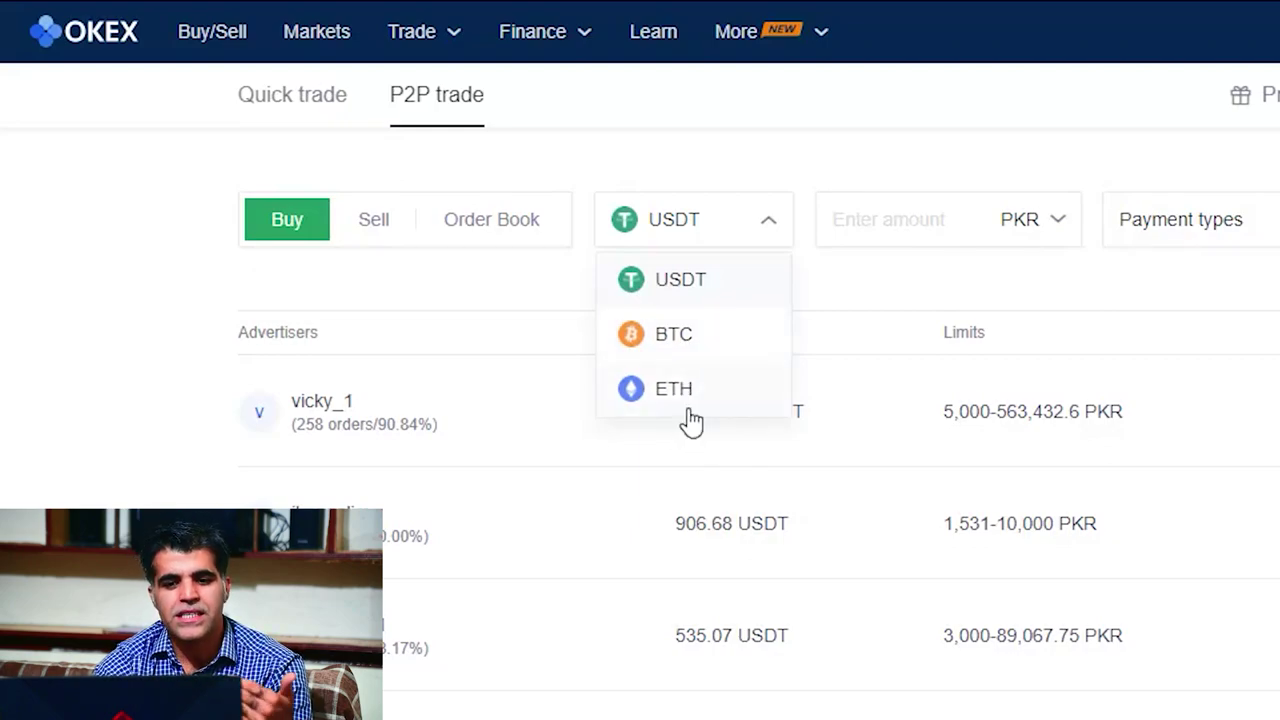
left_click(689, 285)
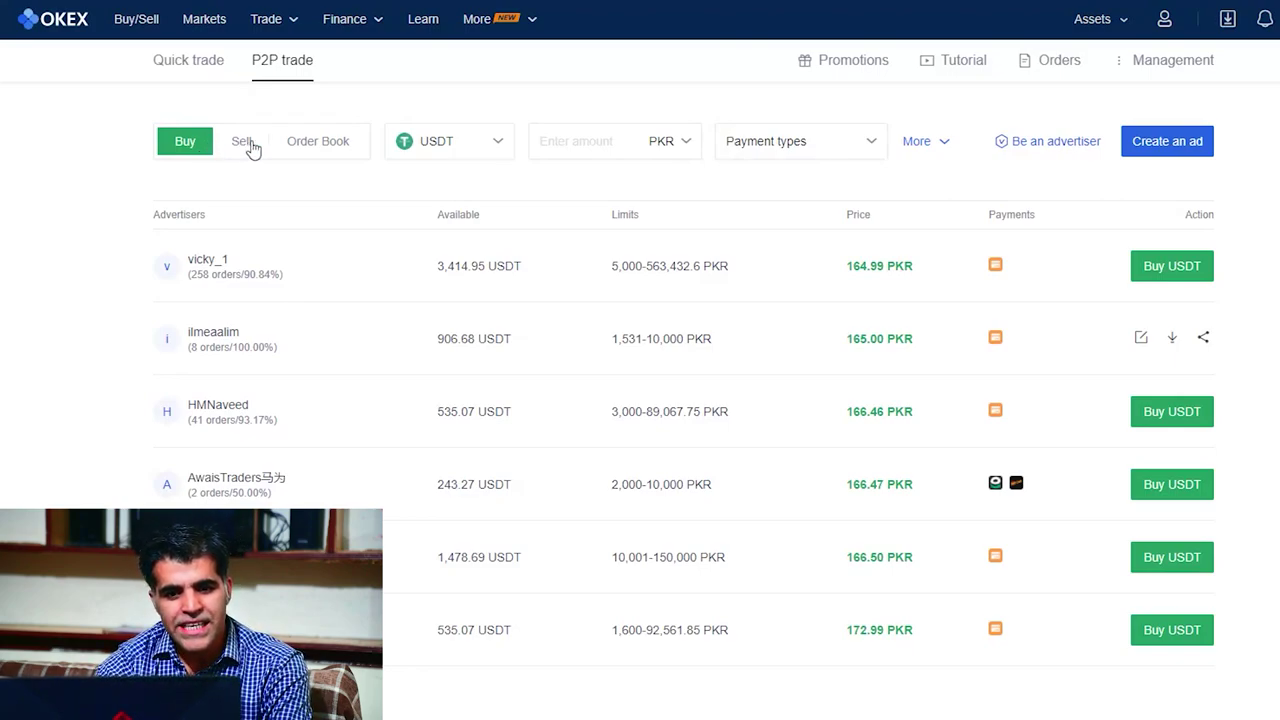
left_click(243, 141)
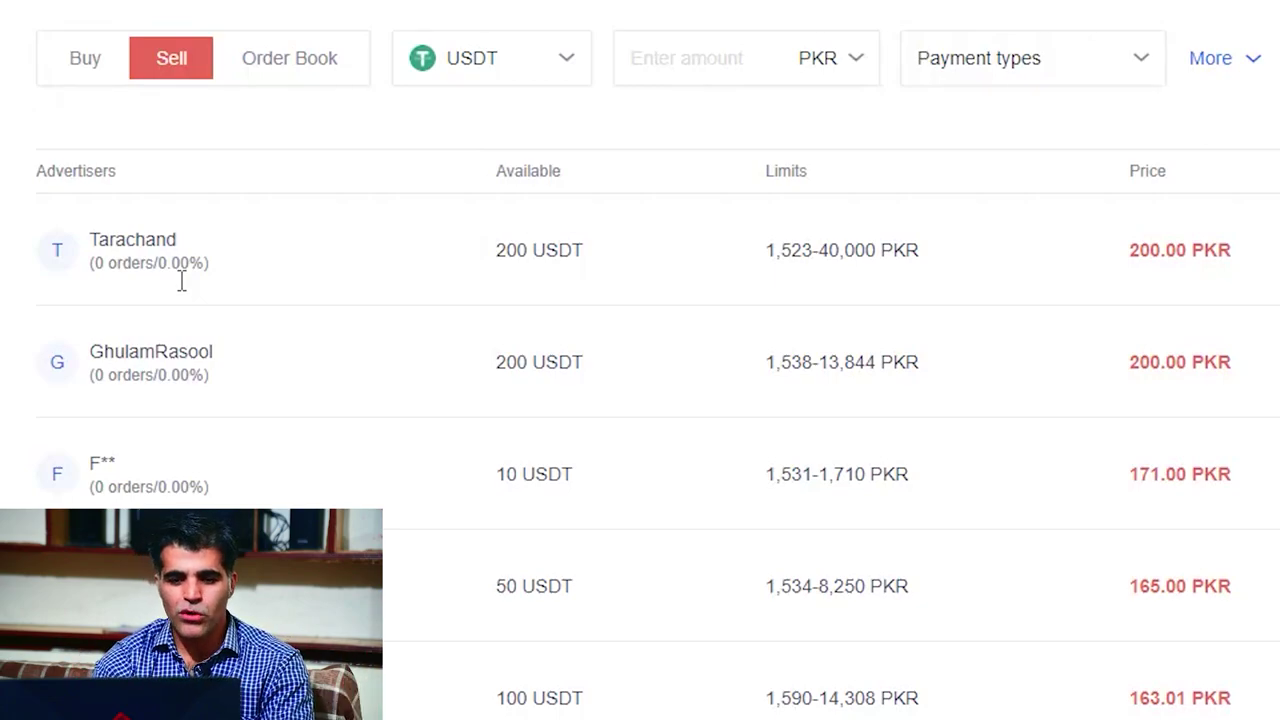
left_click(89, 62)
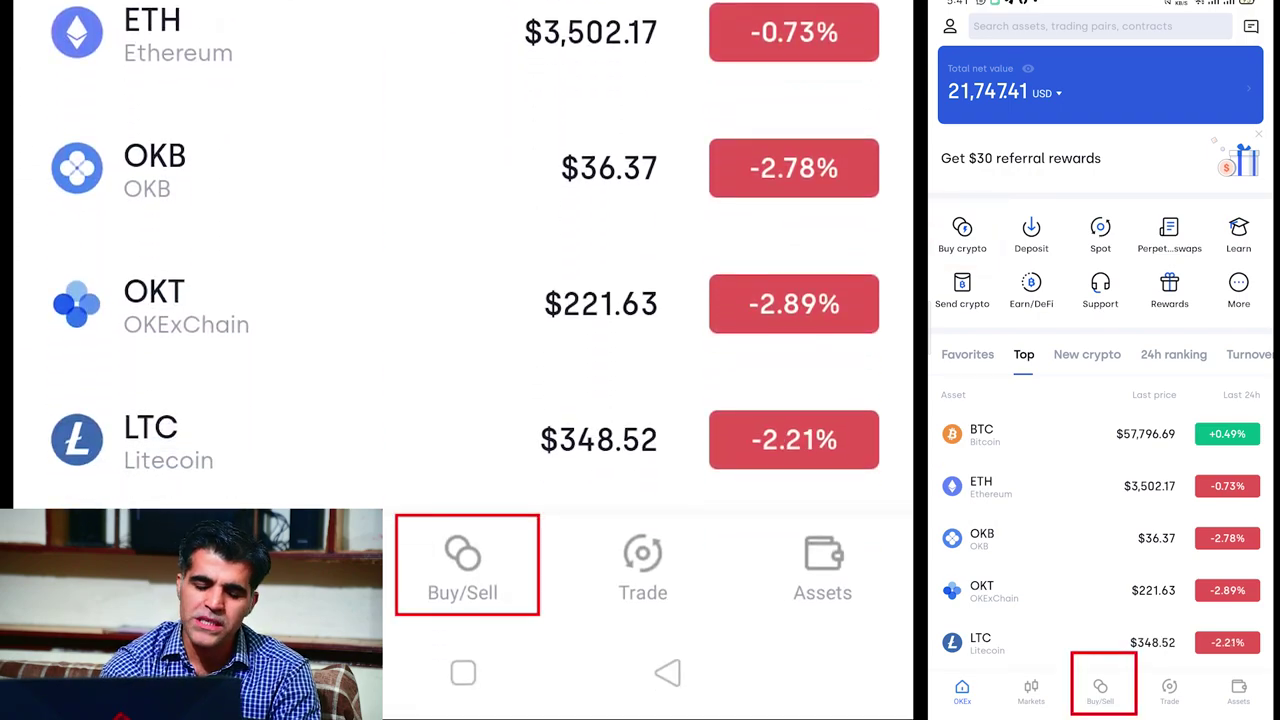
Step: In the OKEx mobile app, open the Buy/Sell section and switch it from Express to P2P
left_click(1100, 690)
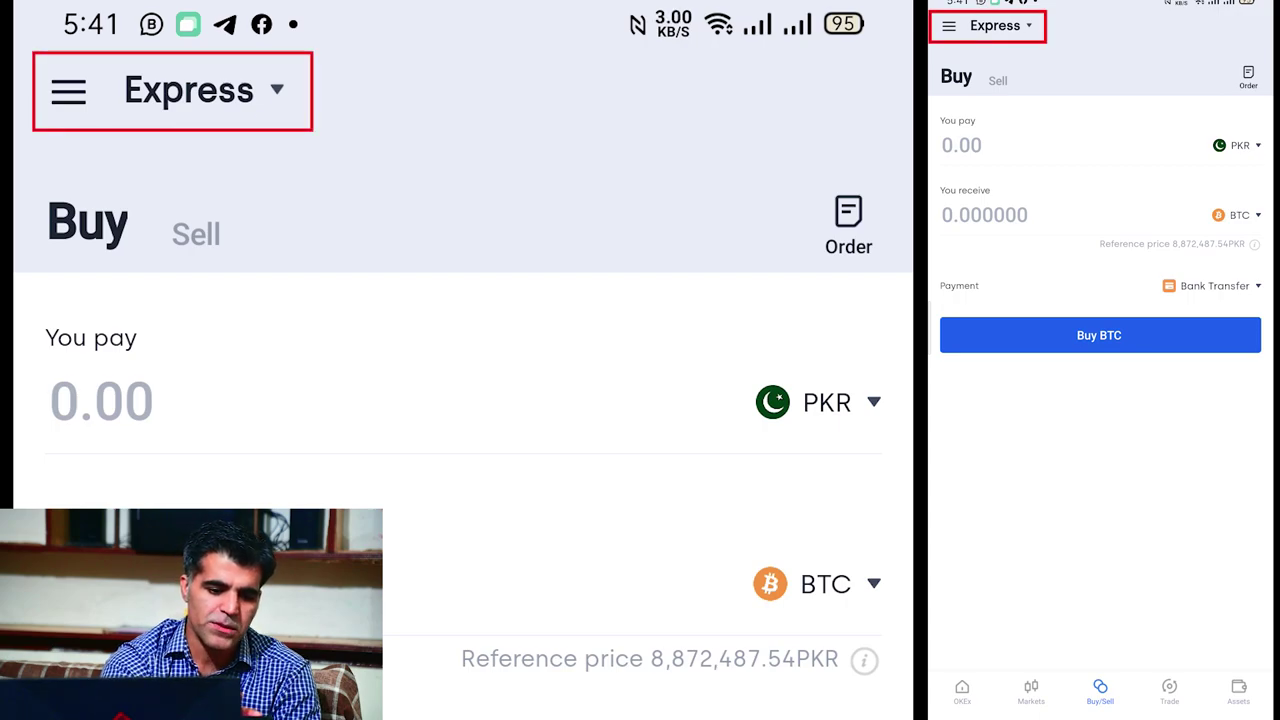
left_click(995, 26)
left_click(1024, 154)
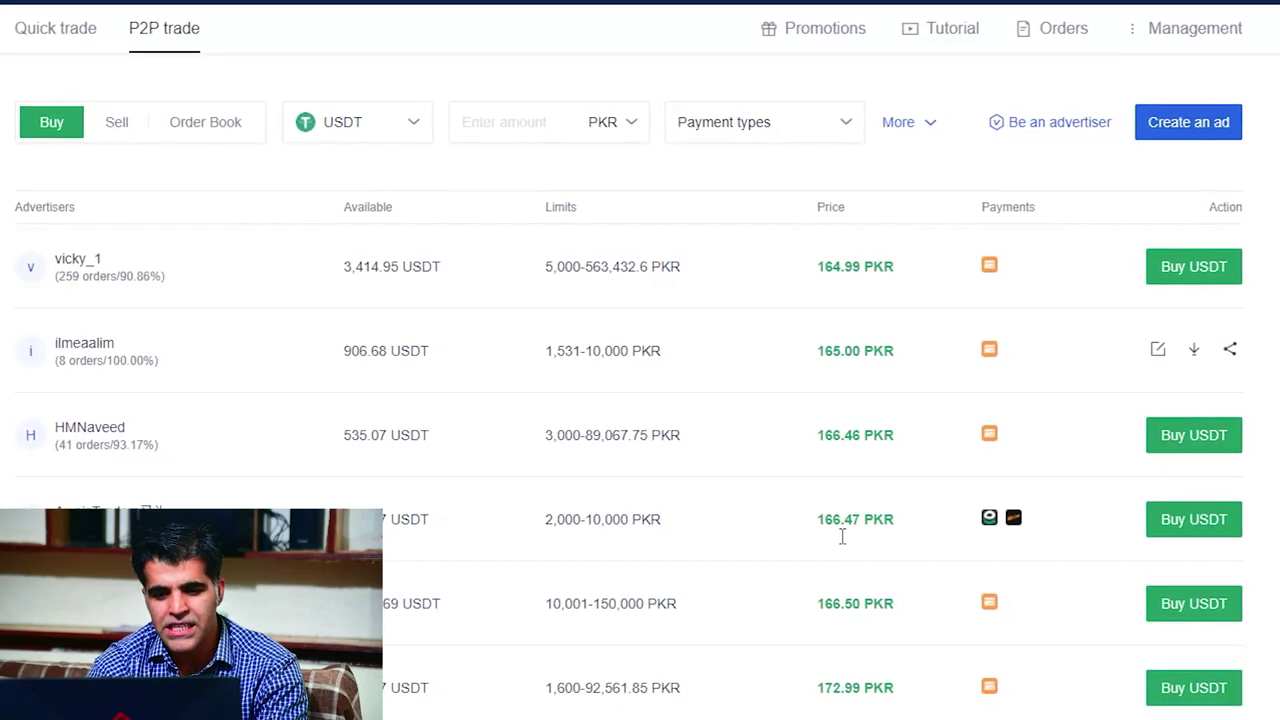
Step: On the OKEx website, open the 166.47 PKR USDT buy offer with the 2,000-10,000 PKR limit and enter 2,000 PKR as the amount to pay
left_click_drag(545, 522, 632, 526)
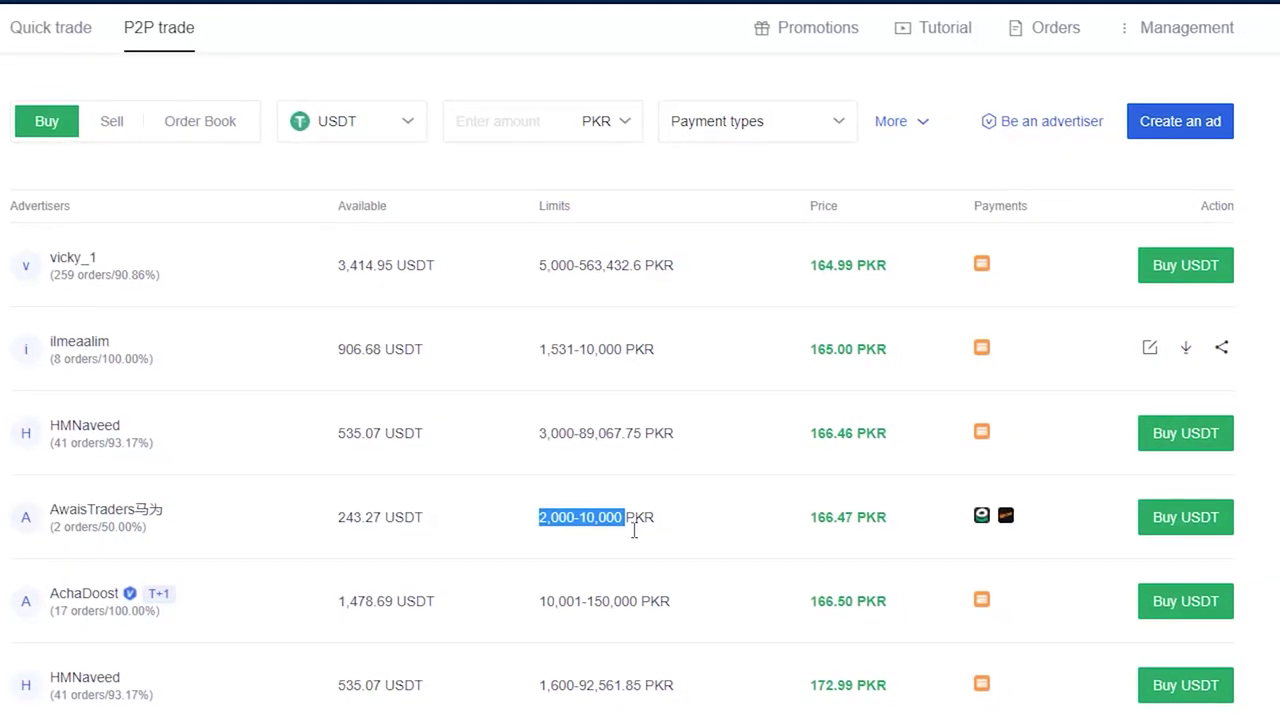
left_click(1176, 517)
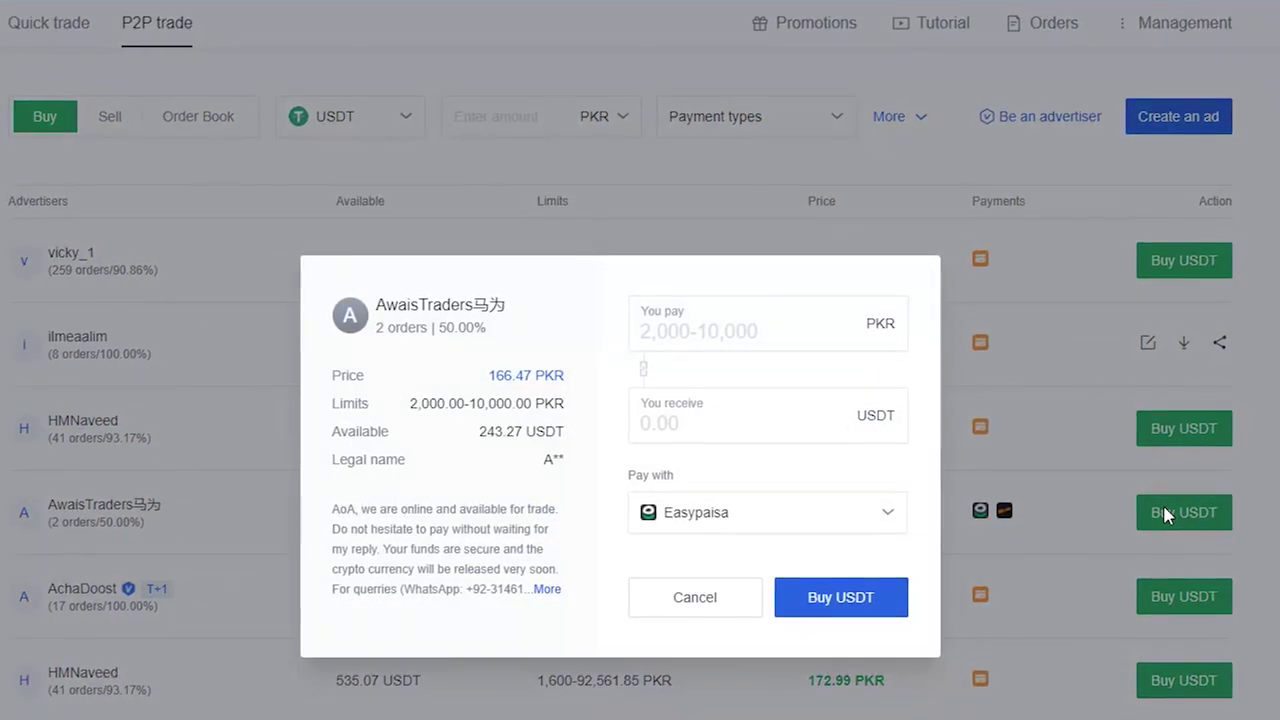
left_click(720, 345)
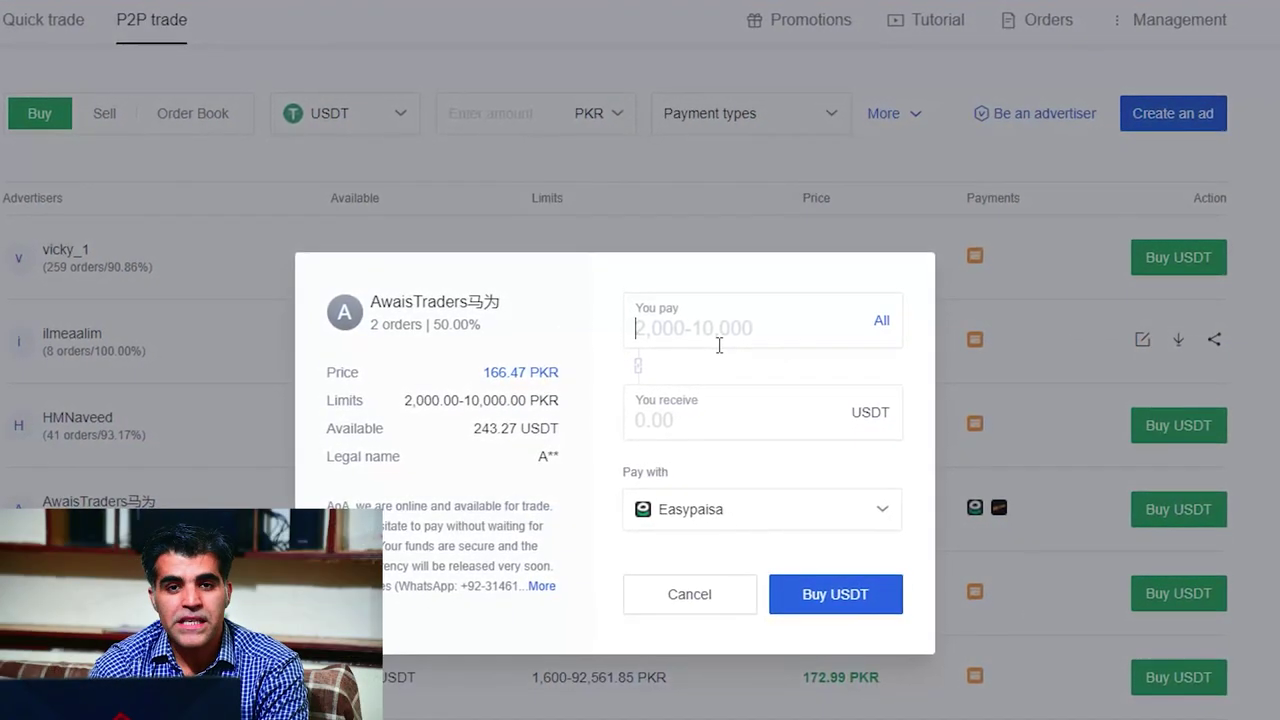
type("2,00")
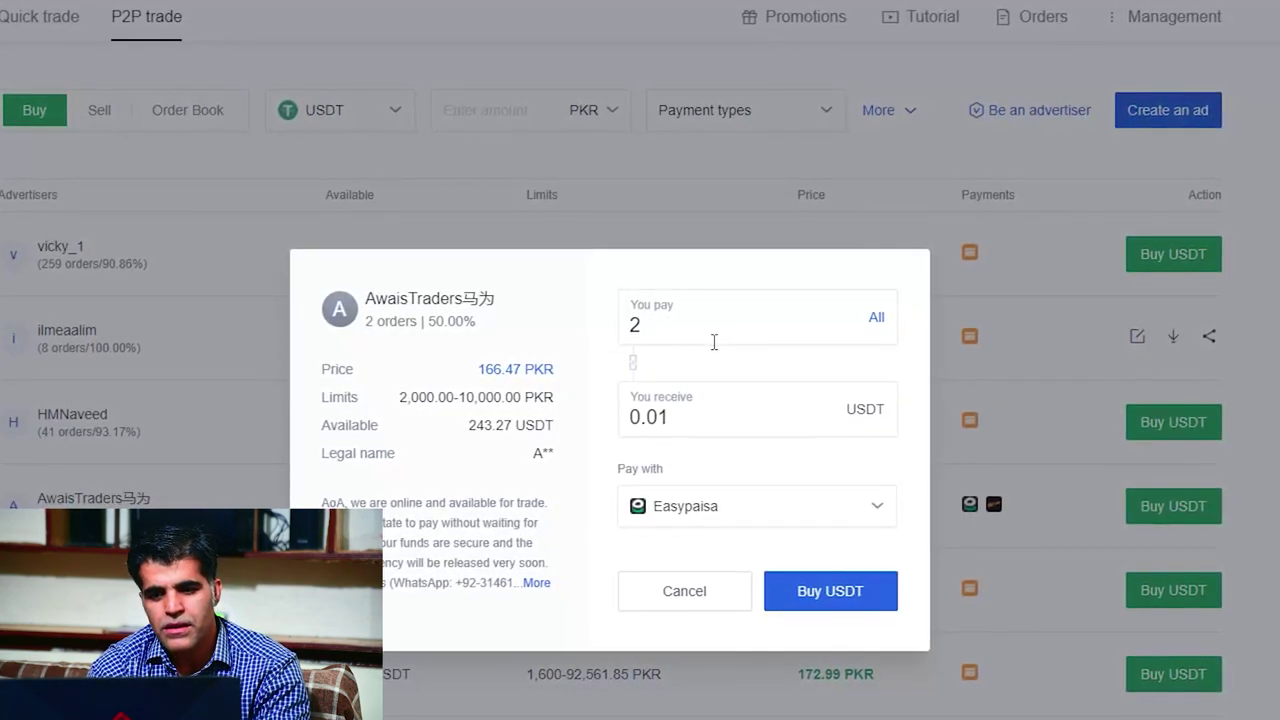
type("0")
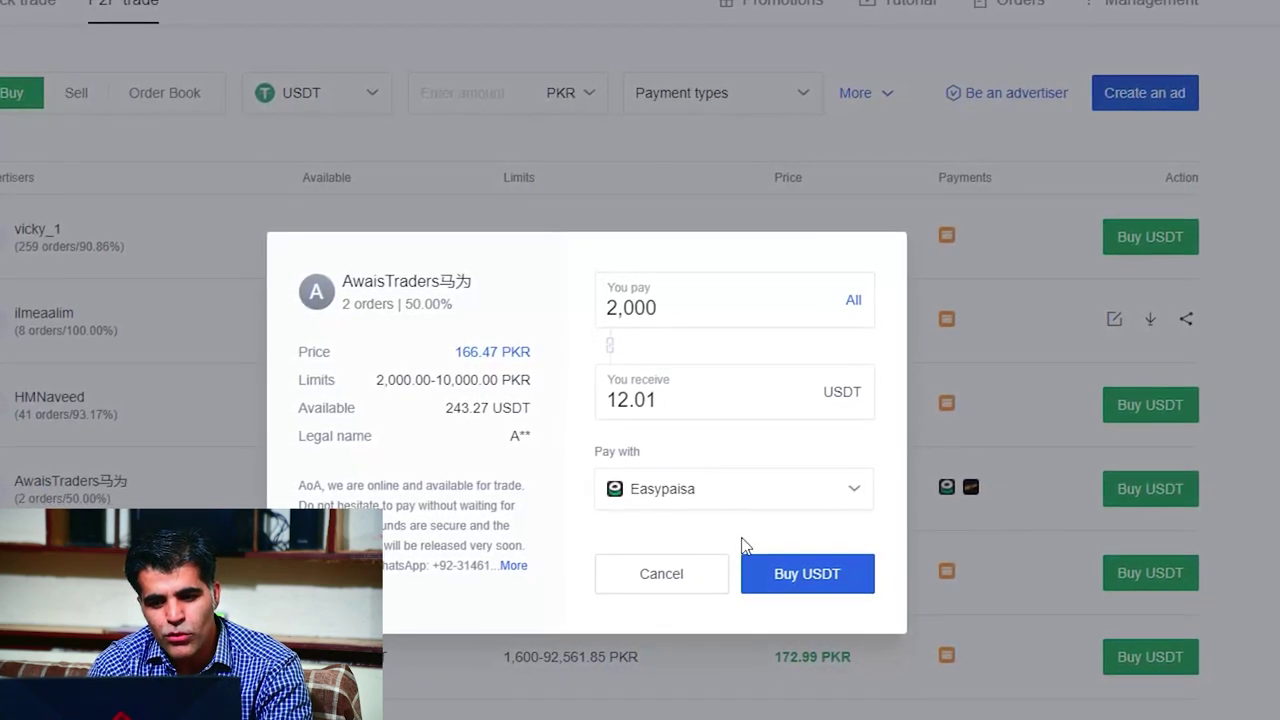
Step: Check the payment options, keep Easypaisa, and place and confirm the USDT buy order
left_click(792, 498)
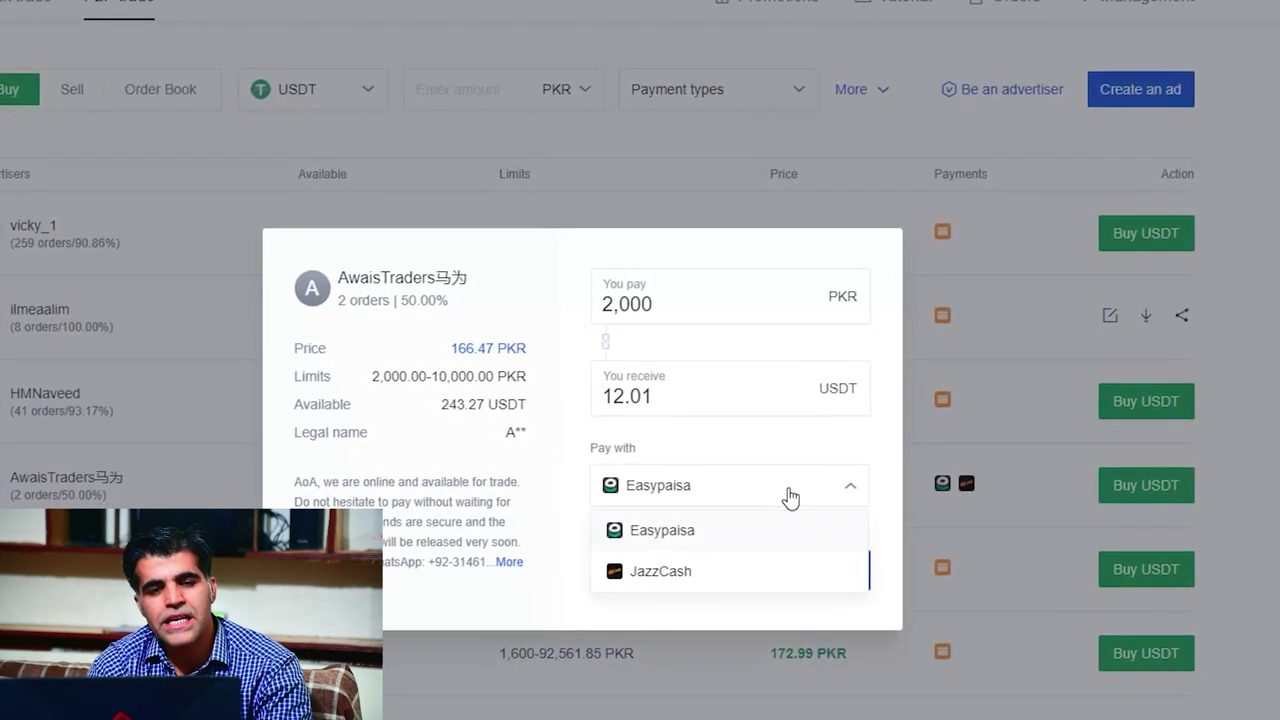
left_click(439, 462)
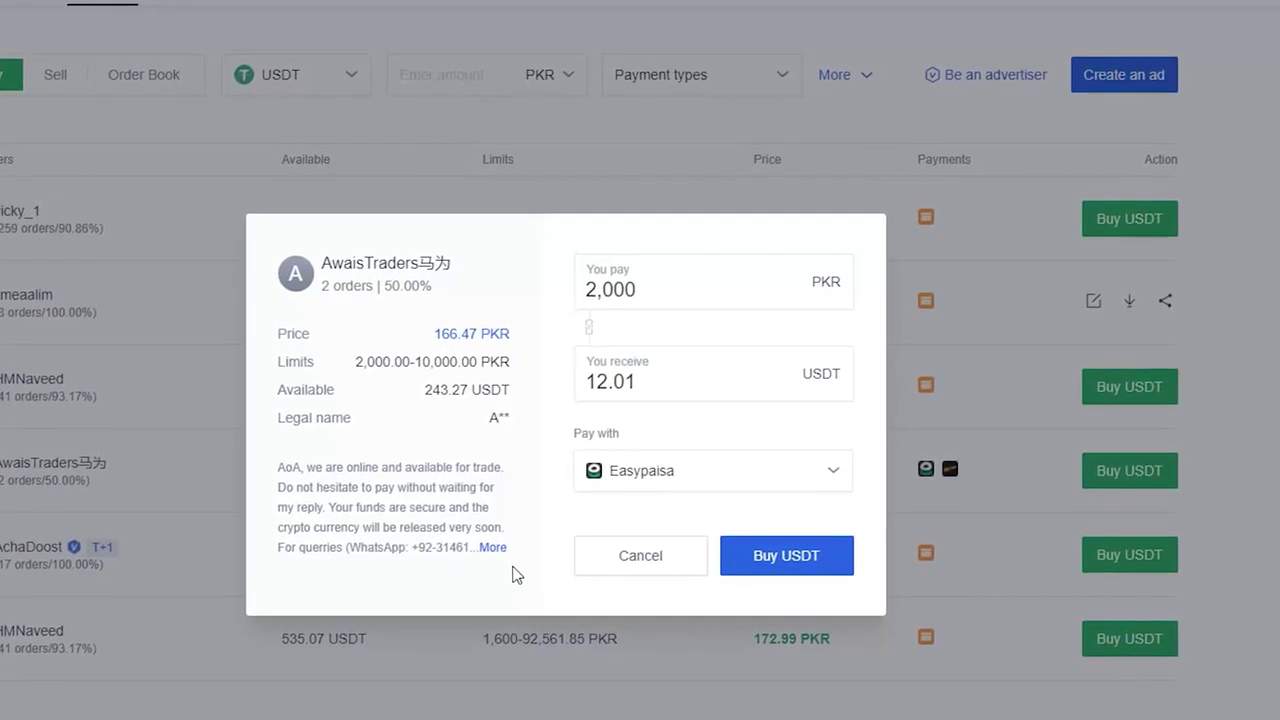
mouse_move(496, 551)
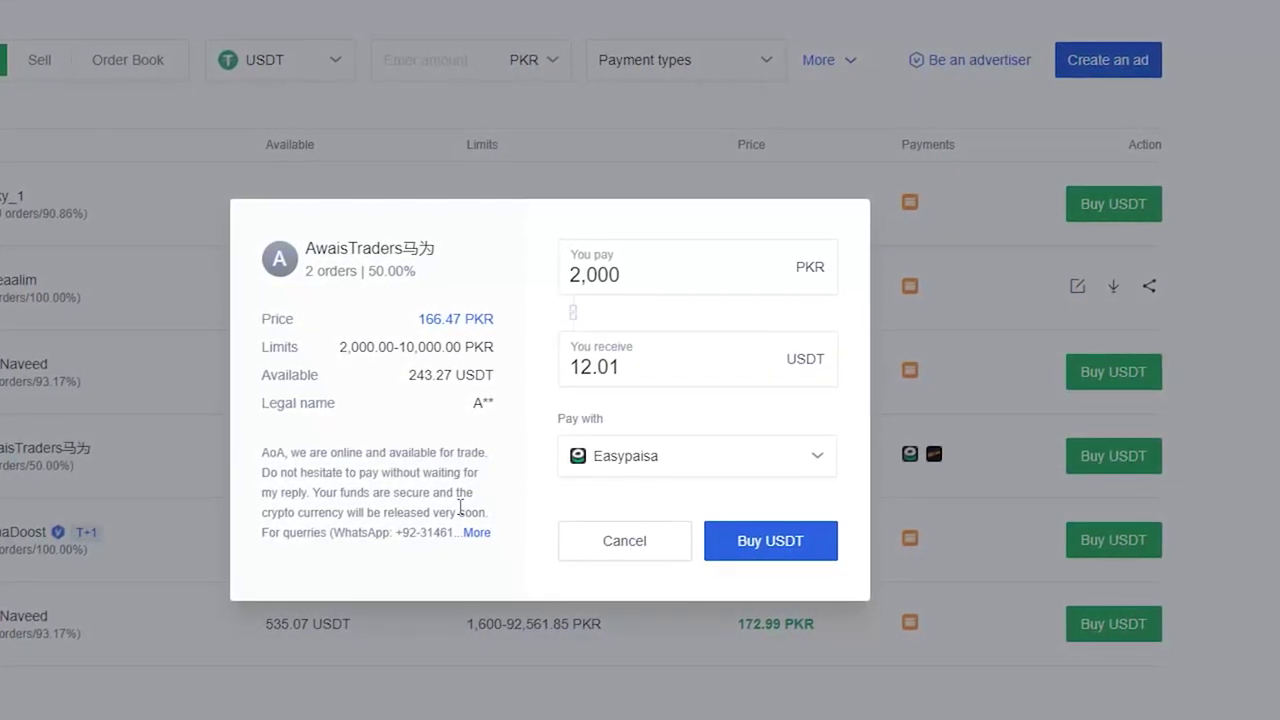
left_click(778, 546)
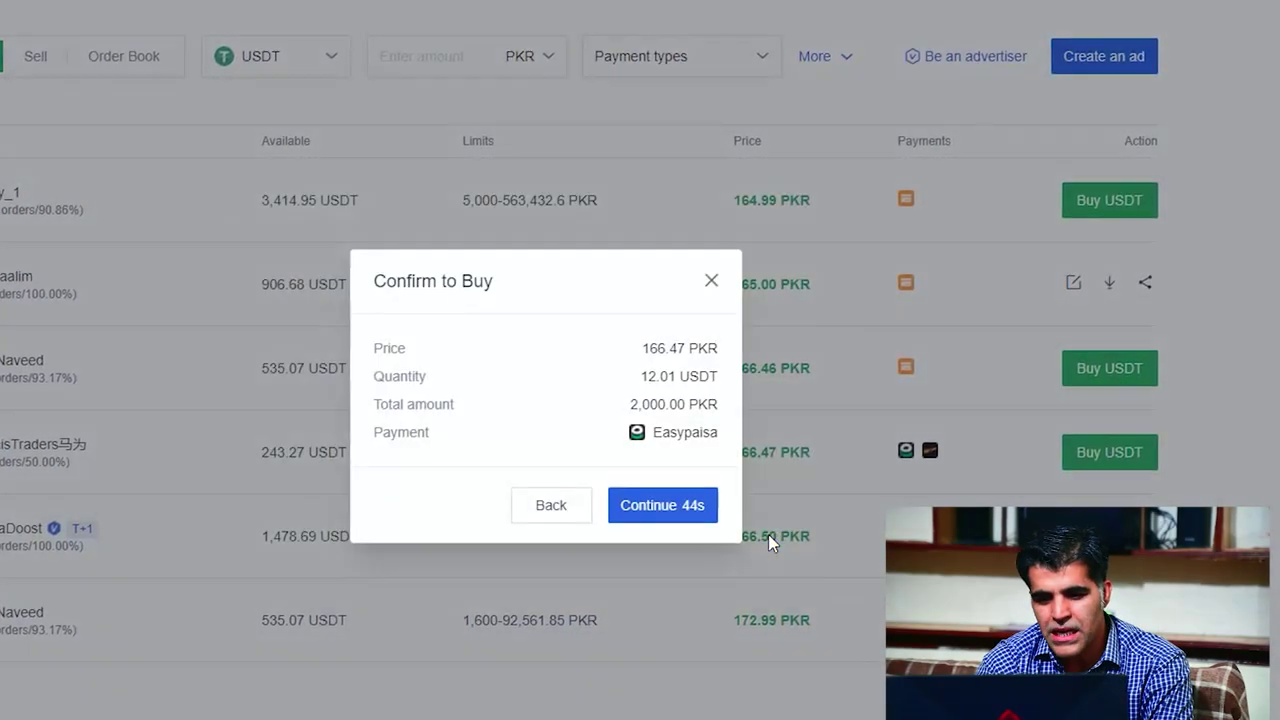
left_click(655, 505)
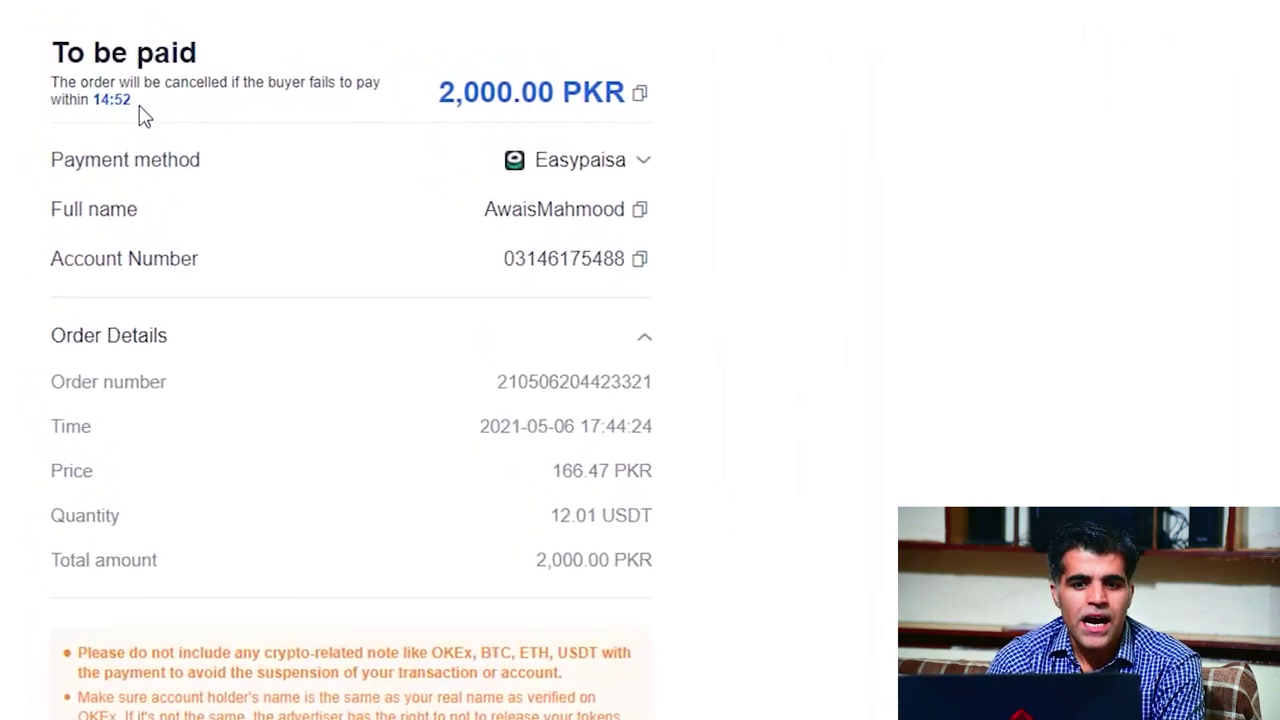
Step: Review the order's payment deadline and mark the order as paid, confirming the payment
left_click_drag(145, 121, 101, 102)
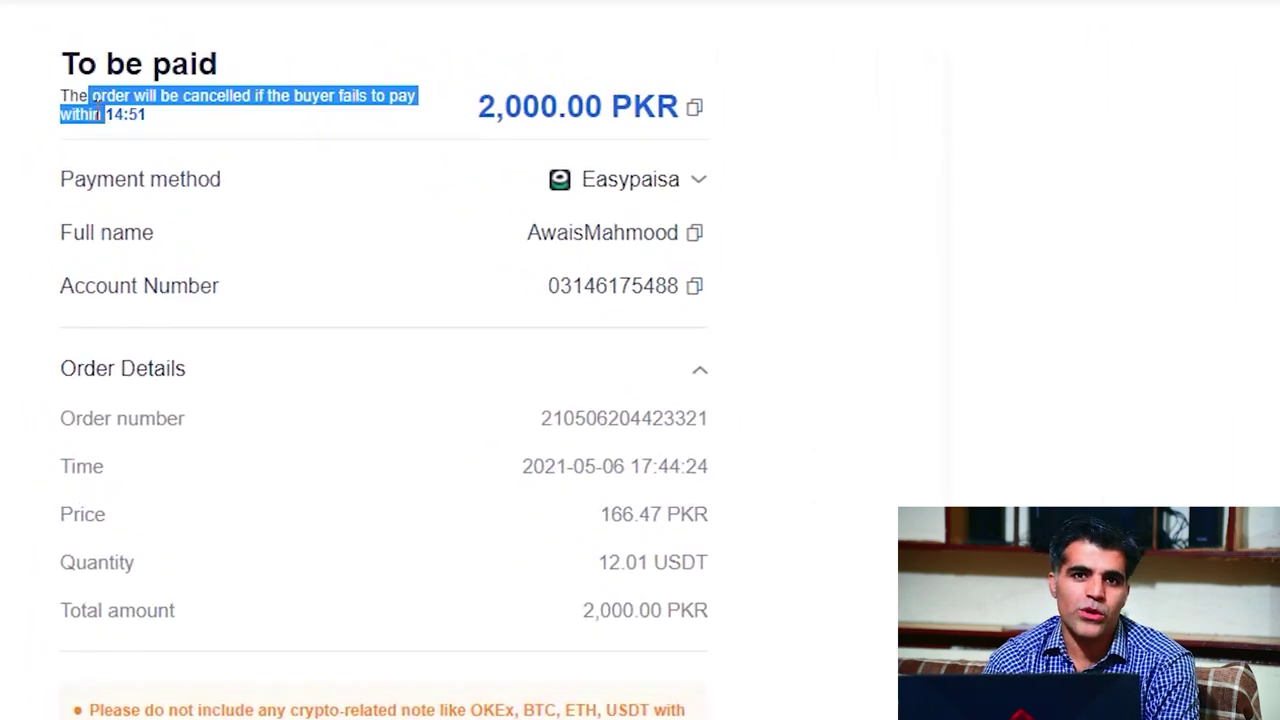
left_click(157, 136)
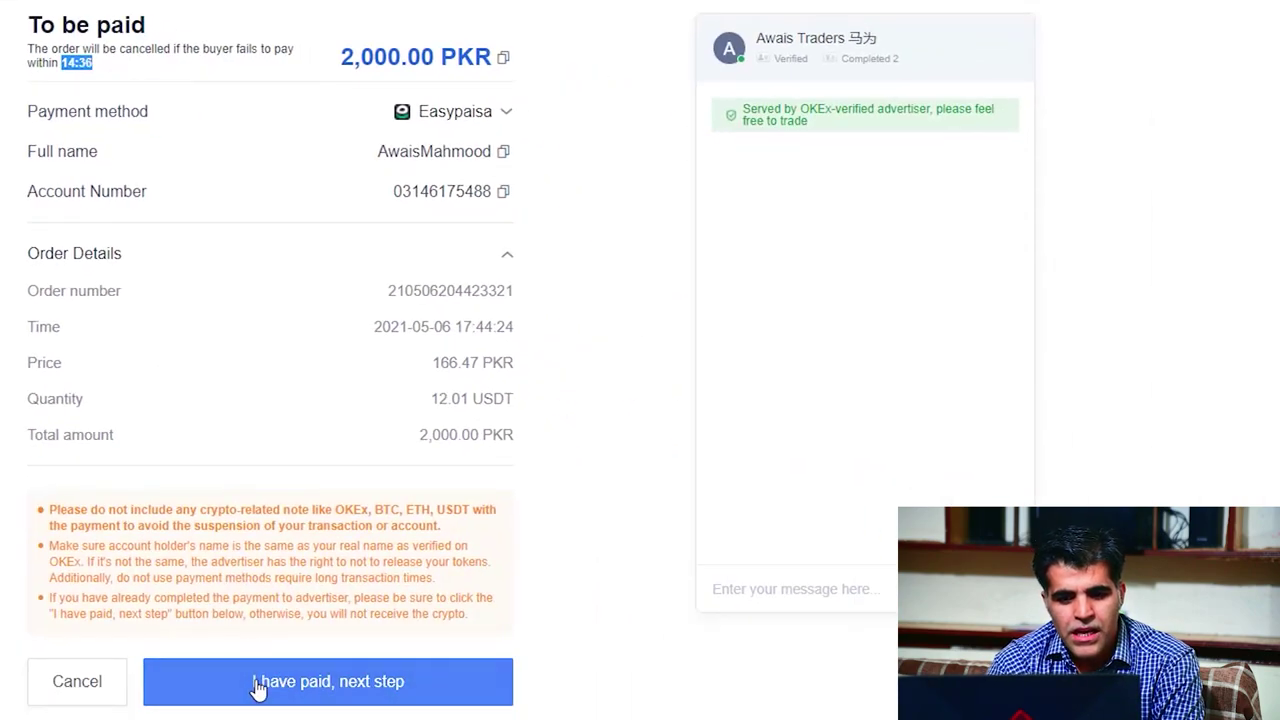
left_click(258, 688)
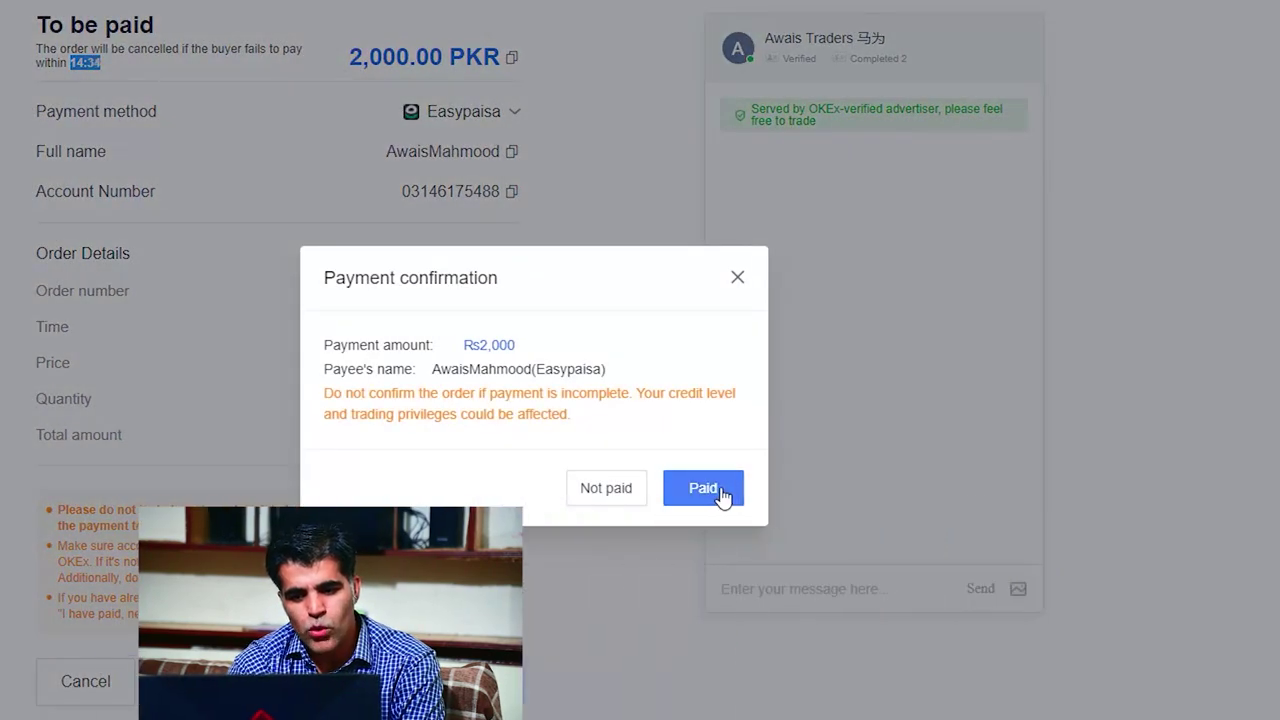
left_click(715, 493)
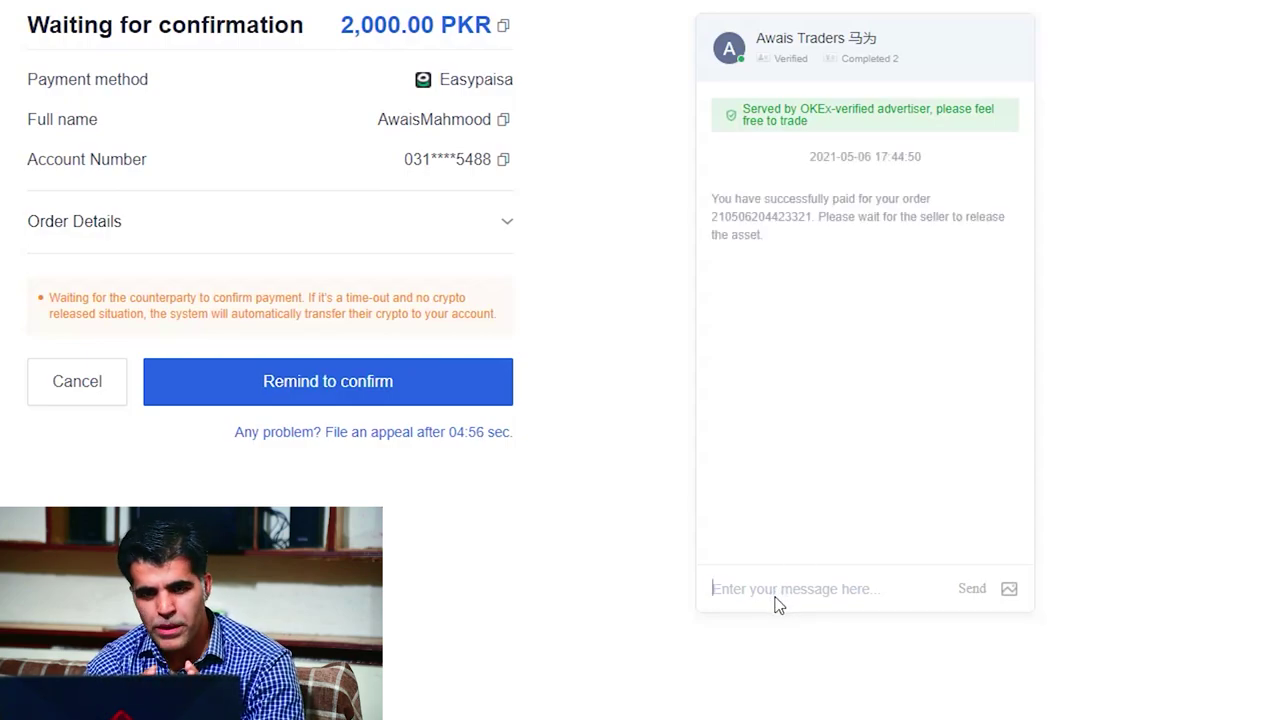
Step: Send the seller the messages "brother please wait .. I'm sendinyou payment shortly" and "payment sent .. please rlease cyrpto"
type("brother please wait .. I'm sendinyou payment shortly")
key("Return")
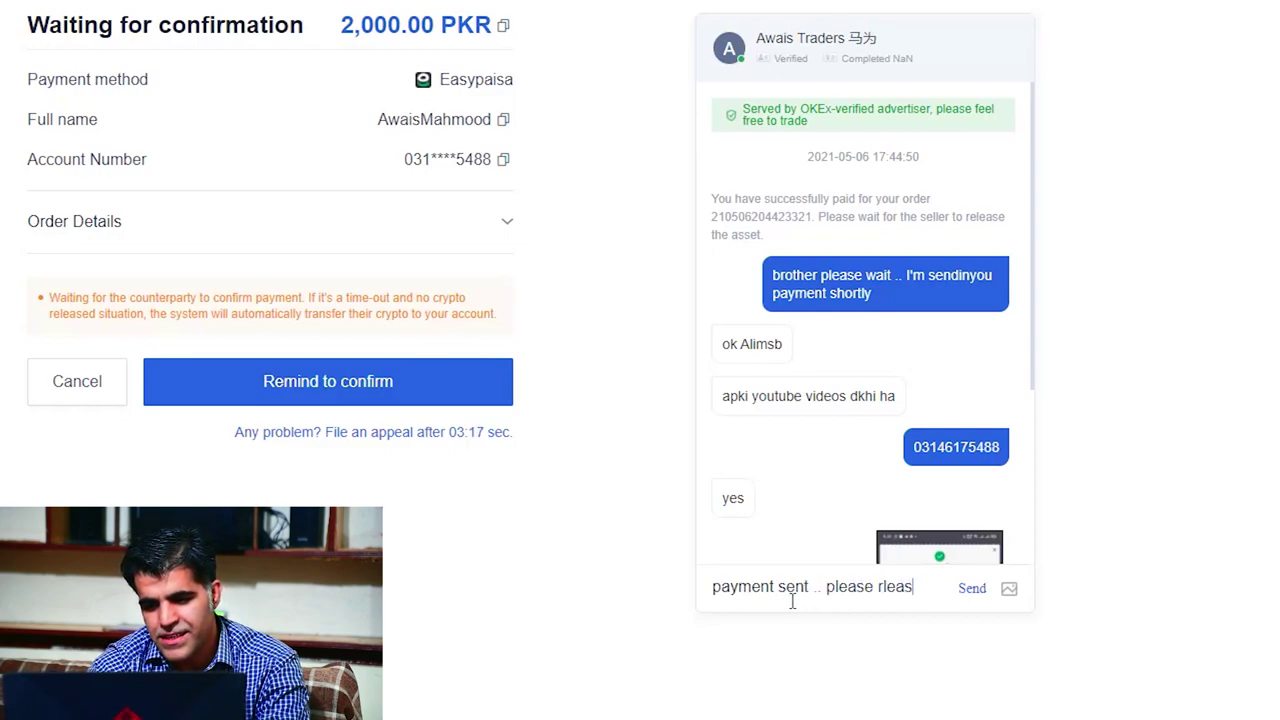
type("cyrpto")
key("Return")
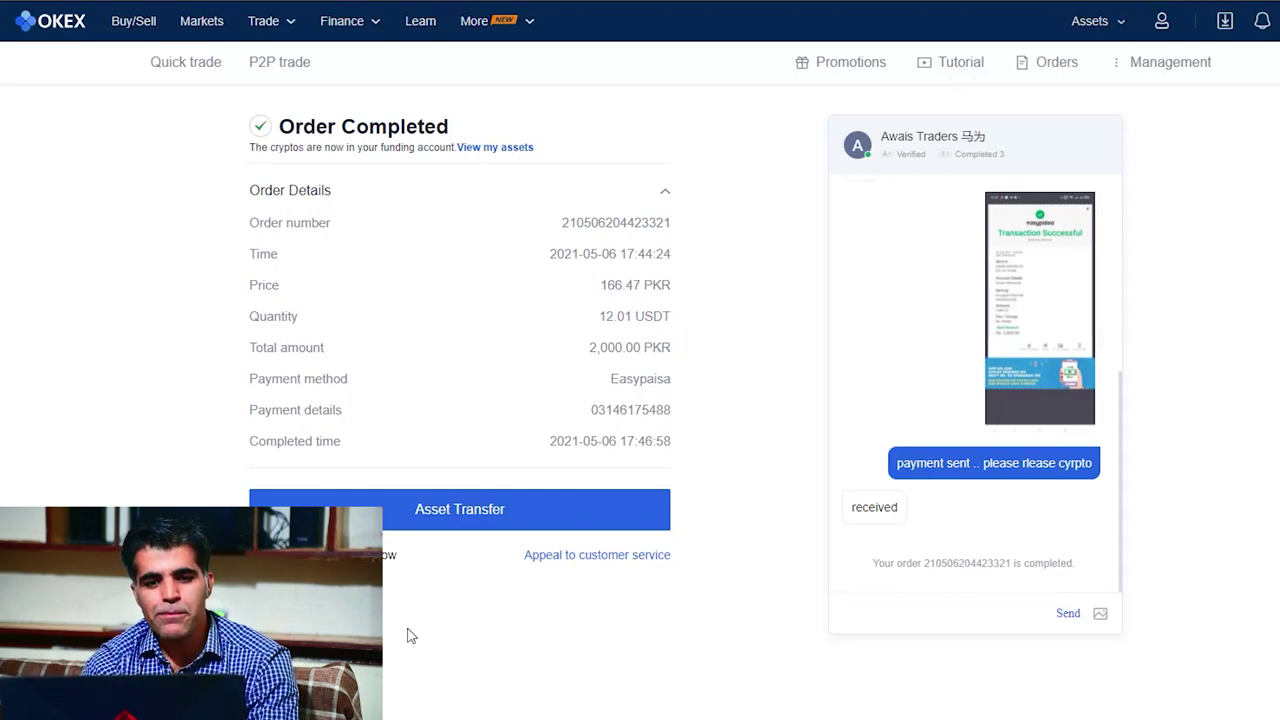
Step: Open the assets overview to check the account balances and recent transactions
mouse_move(1090, 22)
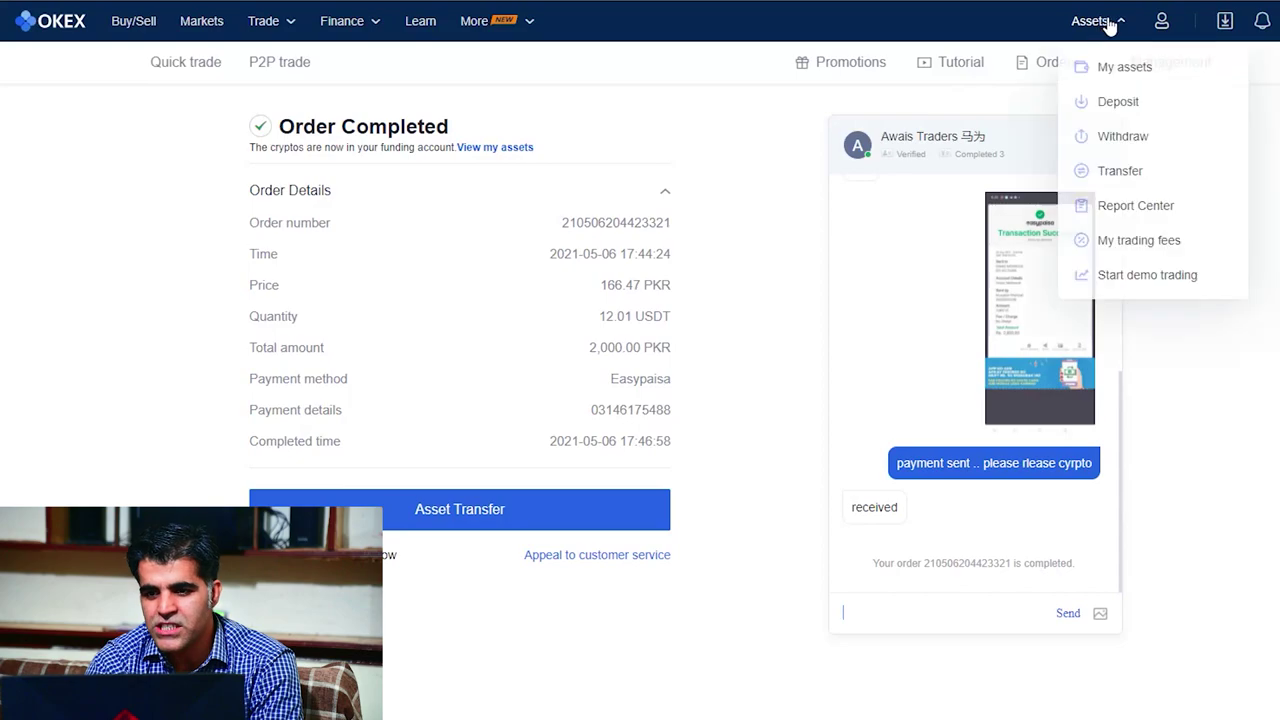
left_click(1128, 67)
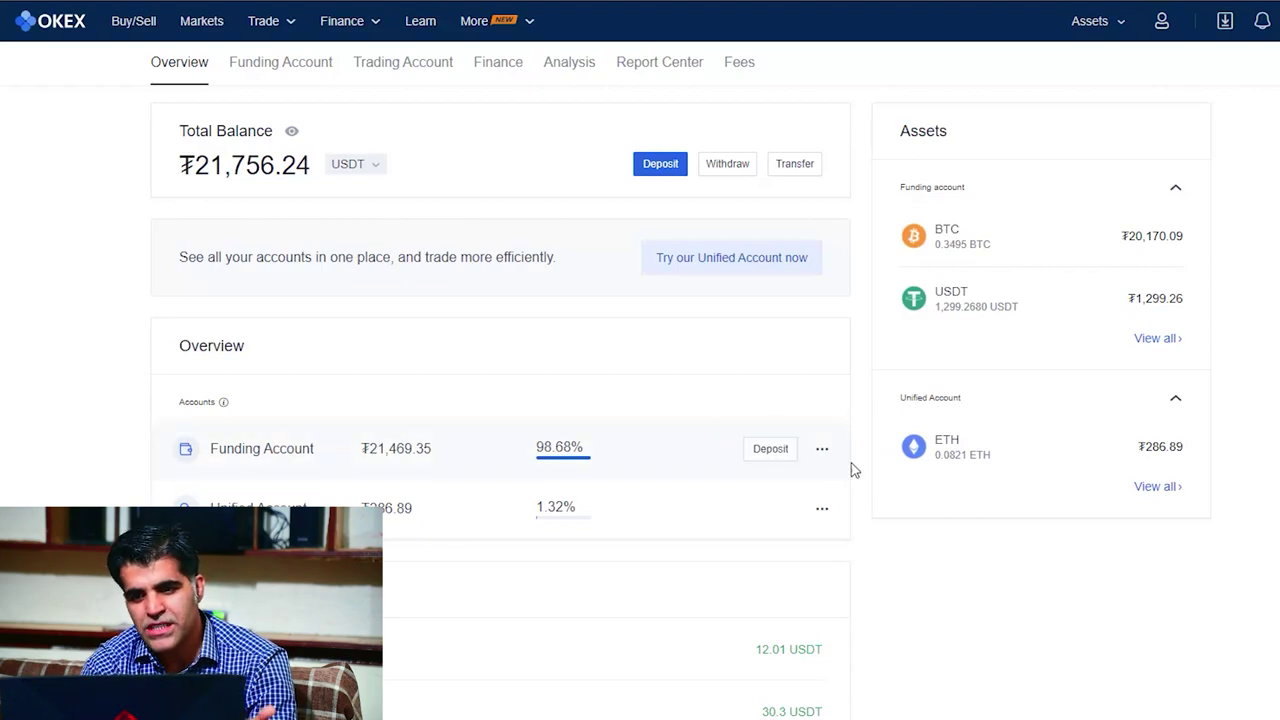
mouse_move(256, 500)
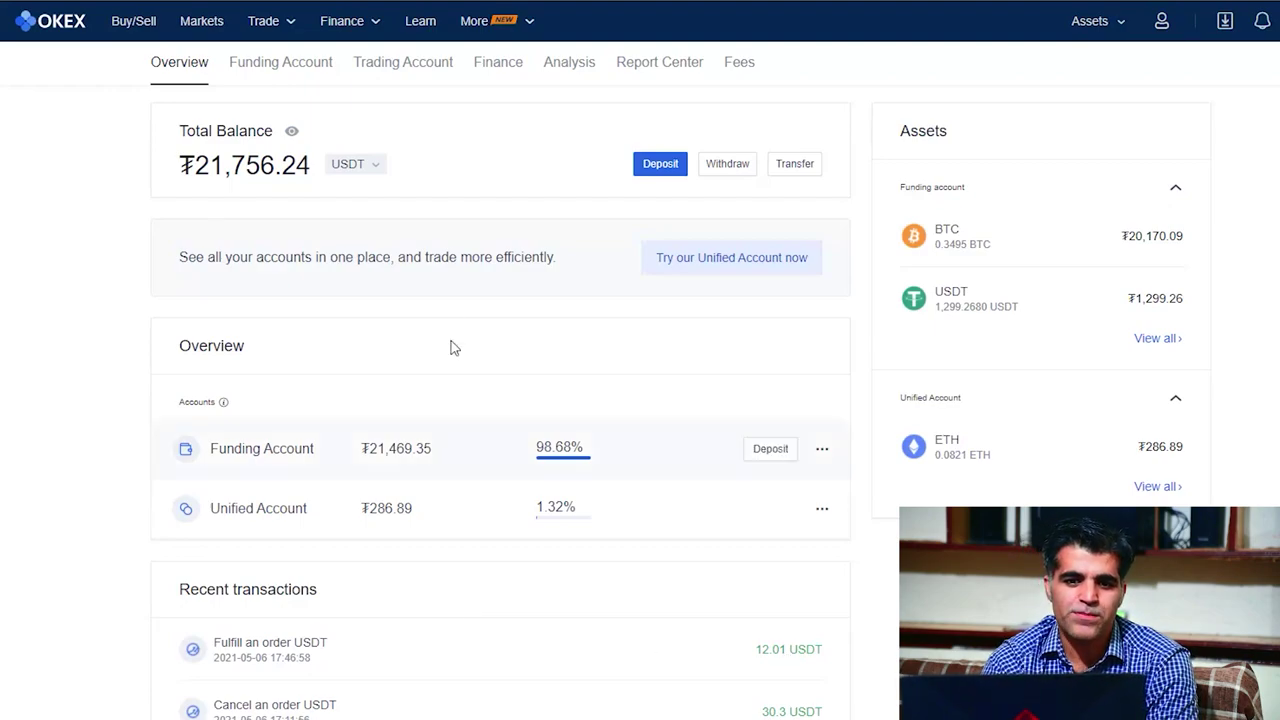
mouse_move(275, 30)
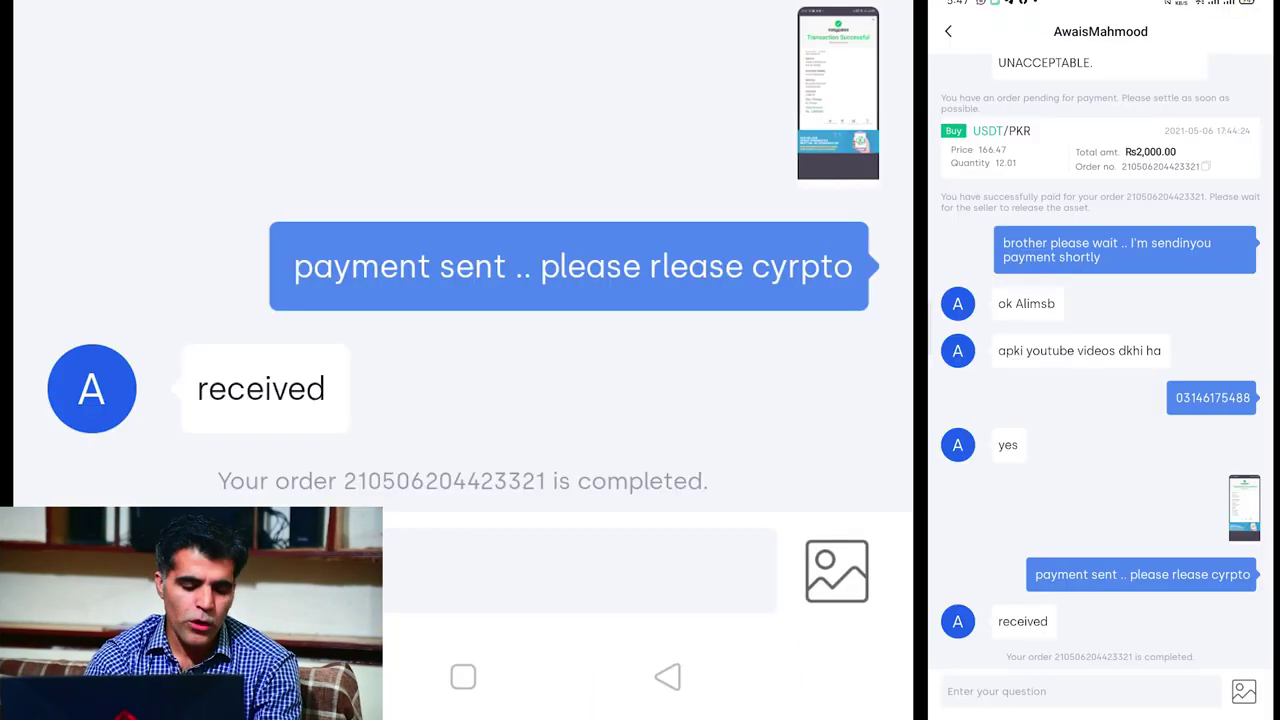
Step: In the OKEx mobile app, leave the order chat and the P2P orders list and open the Trade section
left_click(668, 677)
left_click(668, 677)
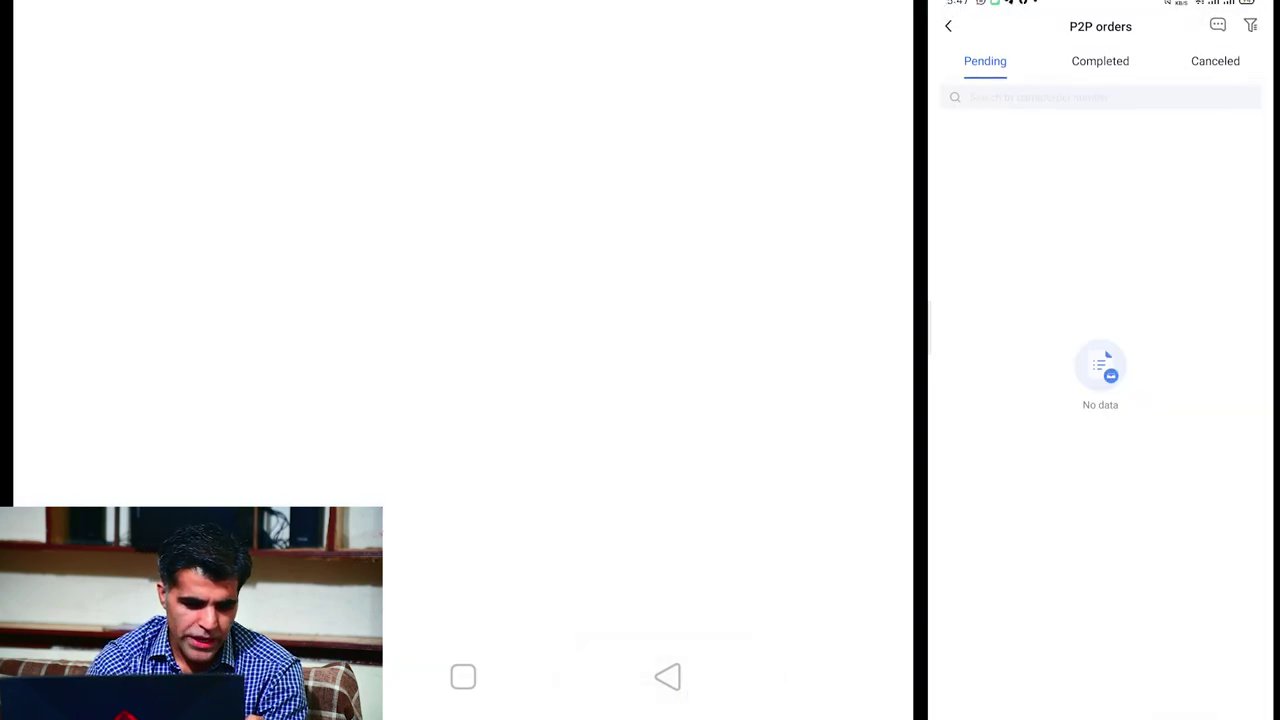
left_click(947, 31)
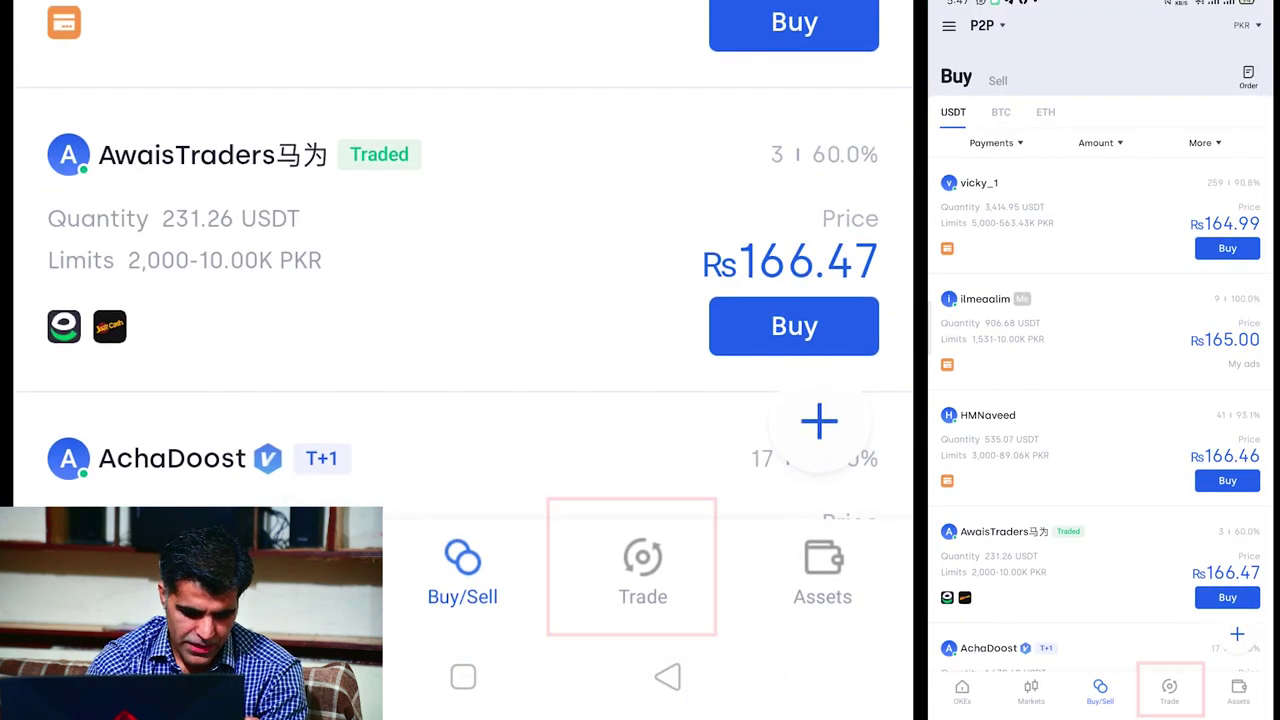
left_click(676, 566)
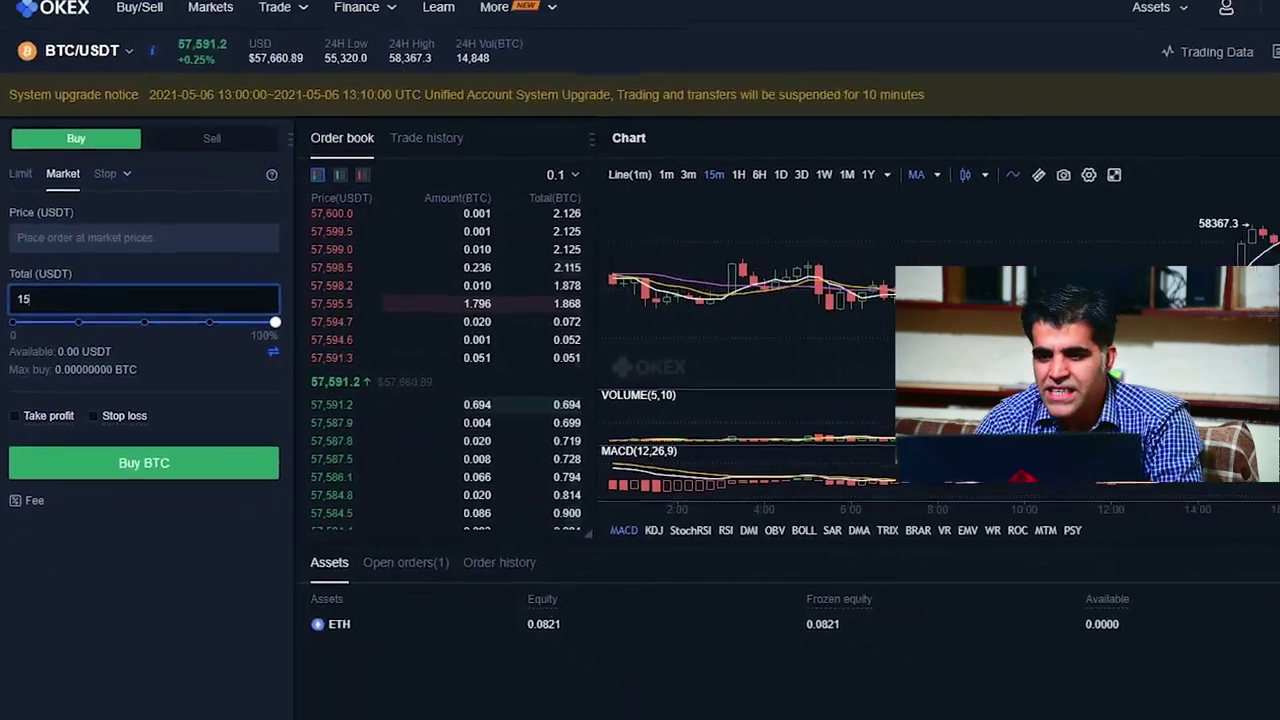
Step: On the OKEx website, transfer 15 USDT from the Funding Account to the Trading Account
mouse_move(1131, 22)
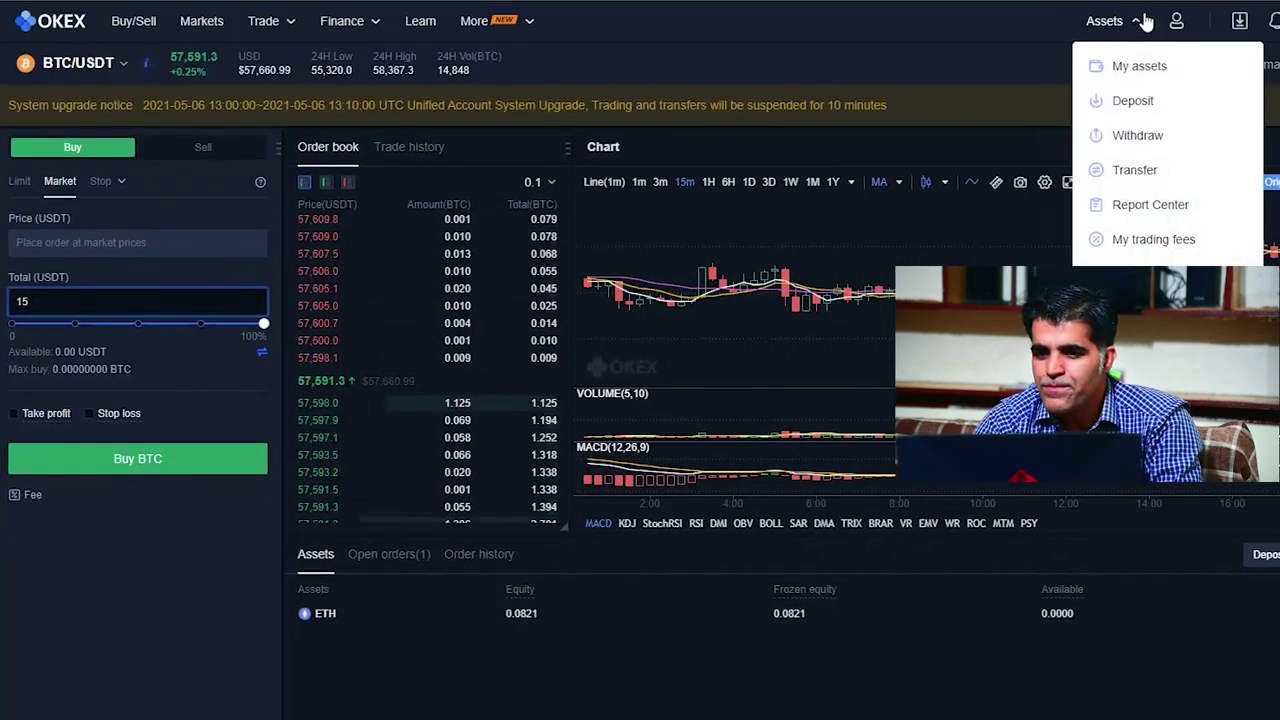
left_click(1145, 172)
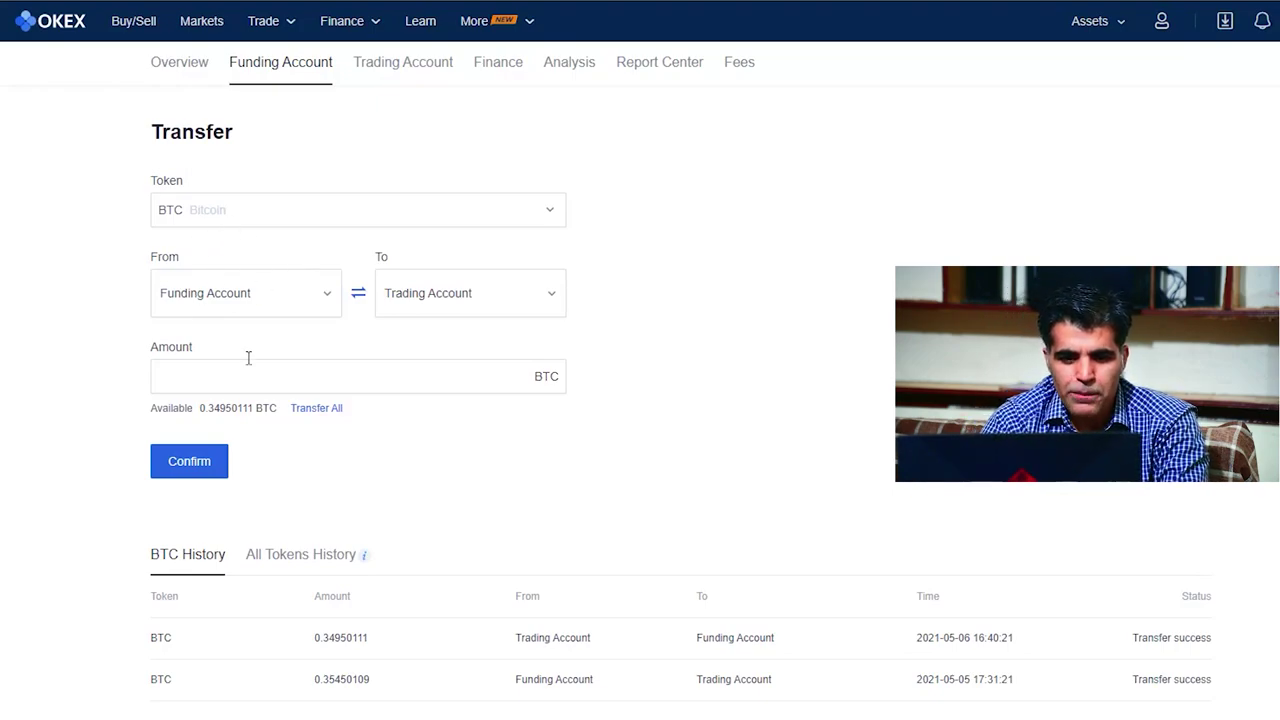
left_click(274, 215)
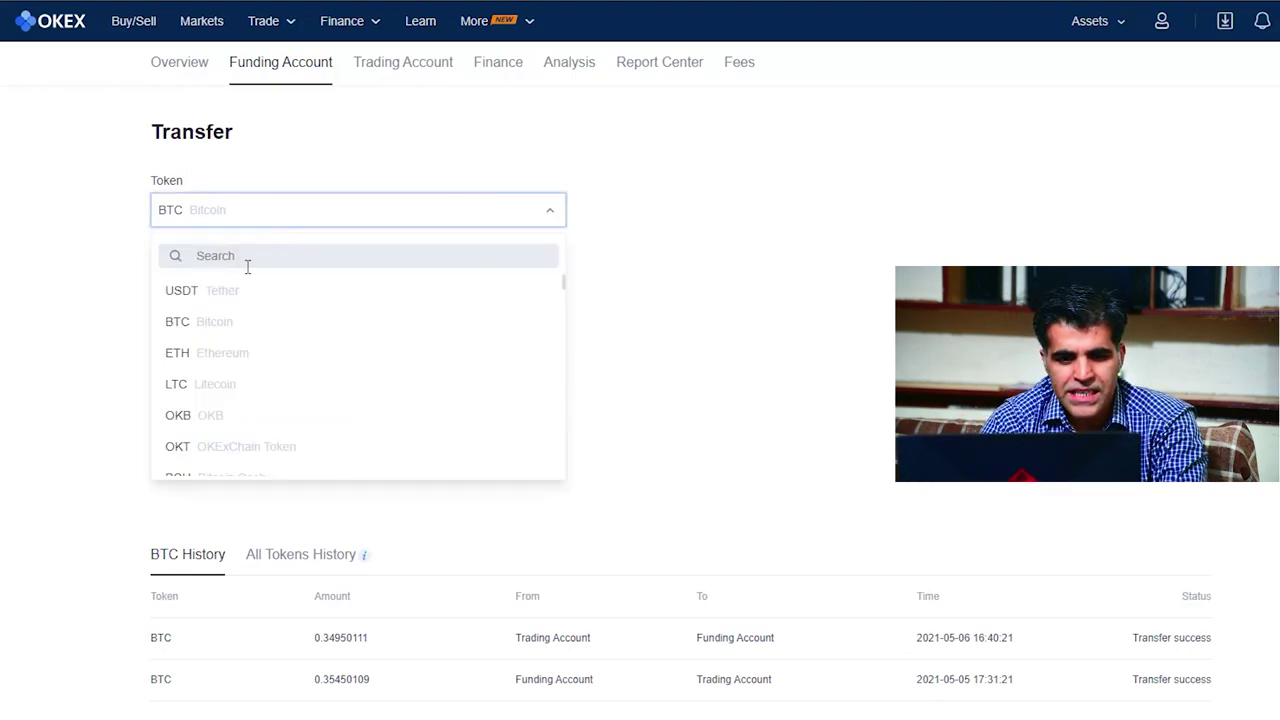
left_click(230, 295)
left_click(209, 381)
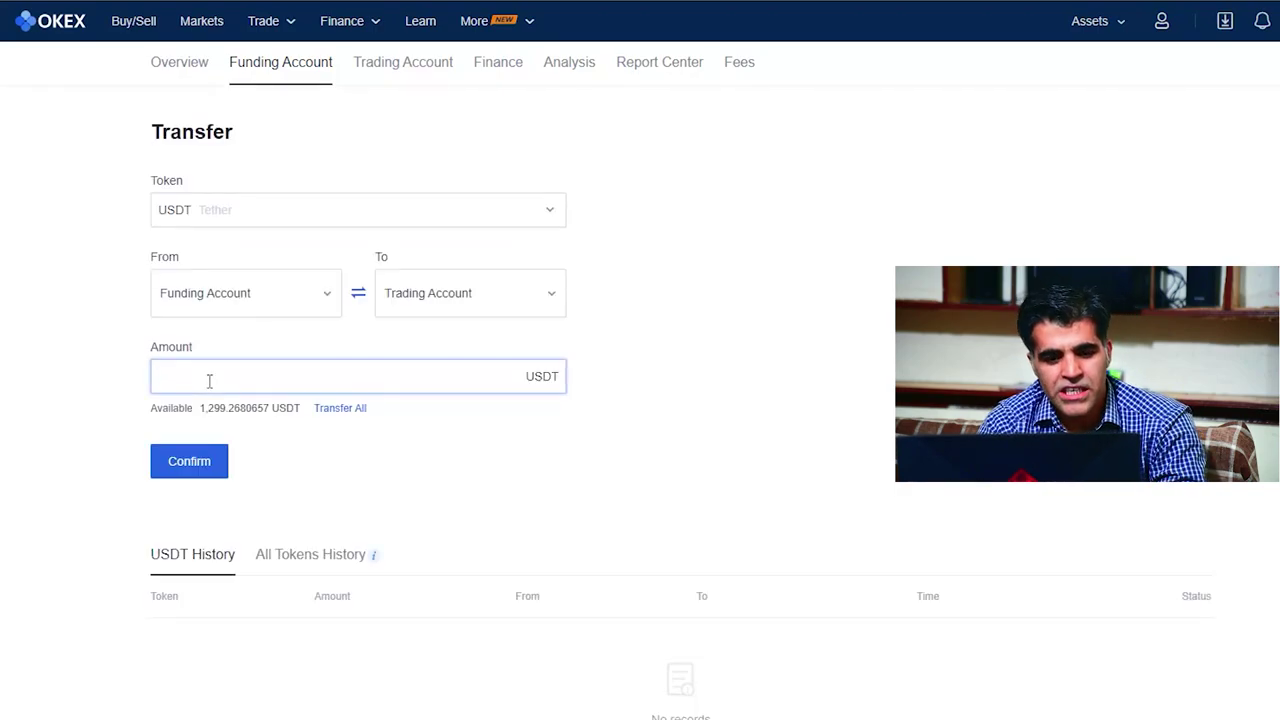
left_click(199, 470)
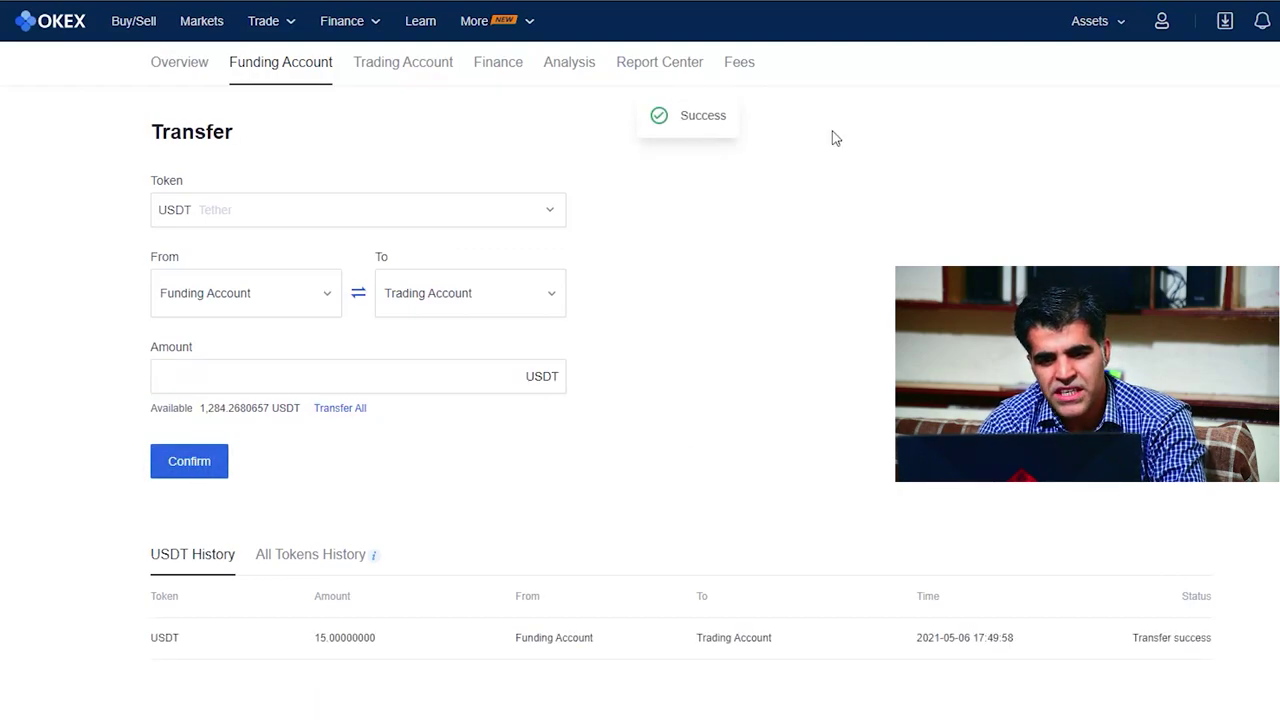
Step: Open Basic Trading and place a market order to buy BTC with a total of 15 USDT on the BTC/USDT pair
mouse_move(284, 24)
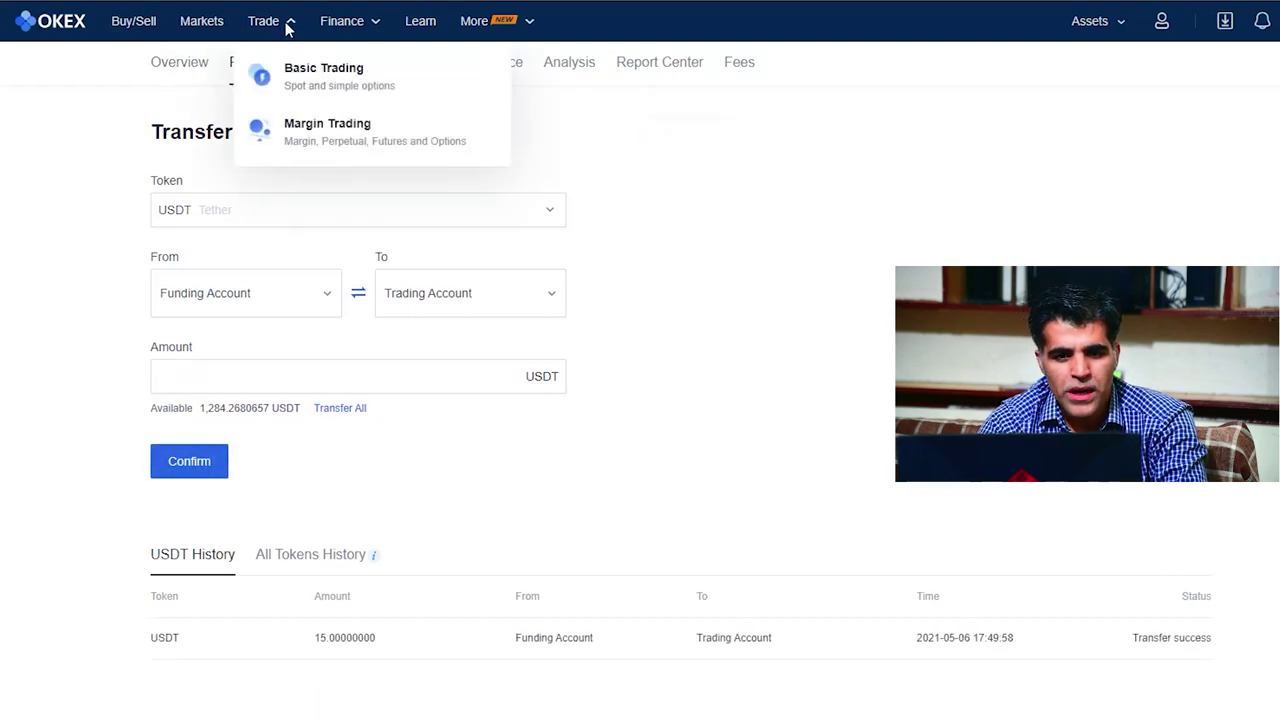
left_click(310, 72)
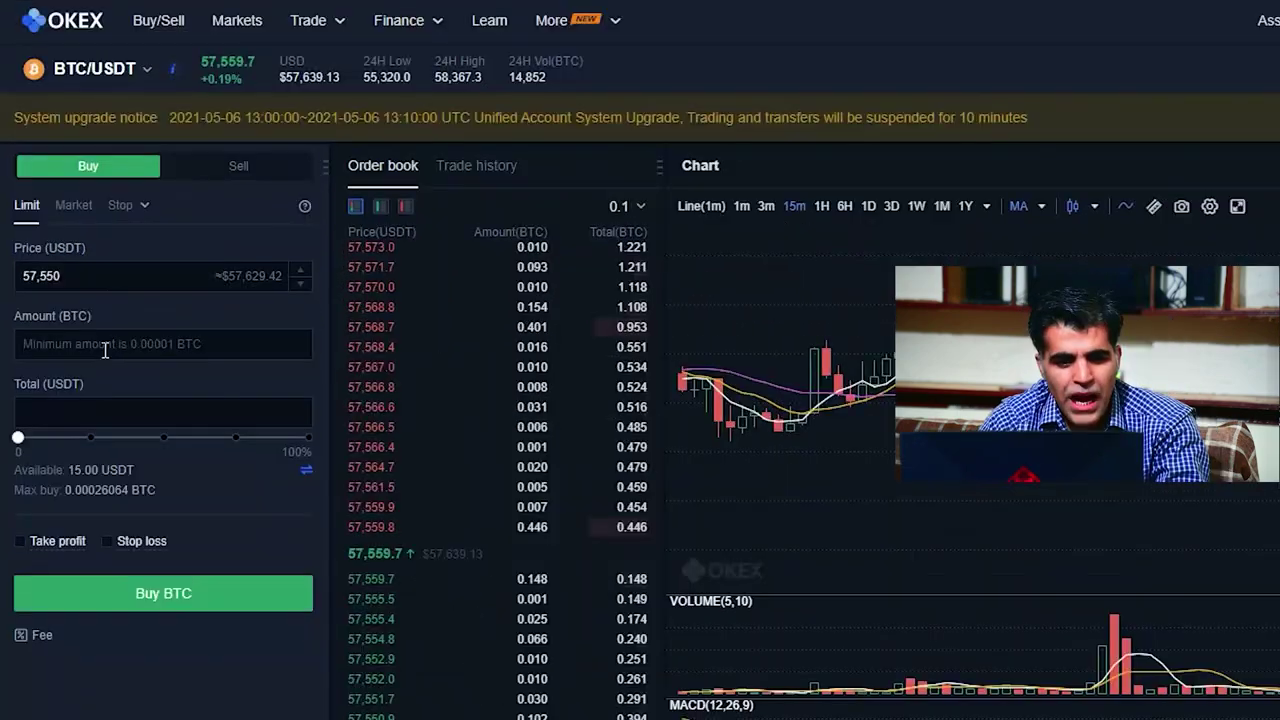
left_click(96, 87)
left_click(113, 345)
type("15")
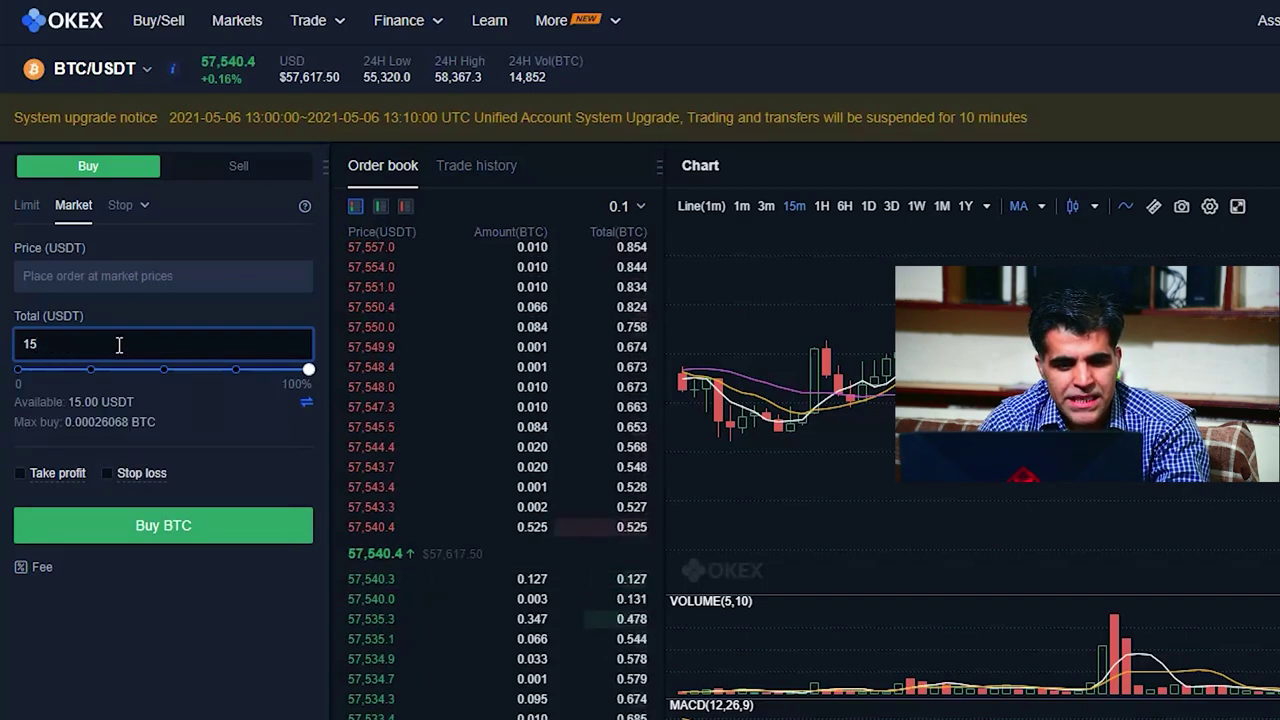
left_click(157, 532)
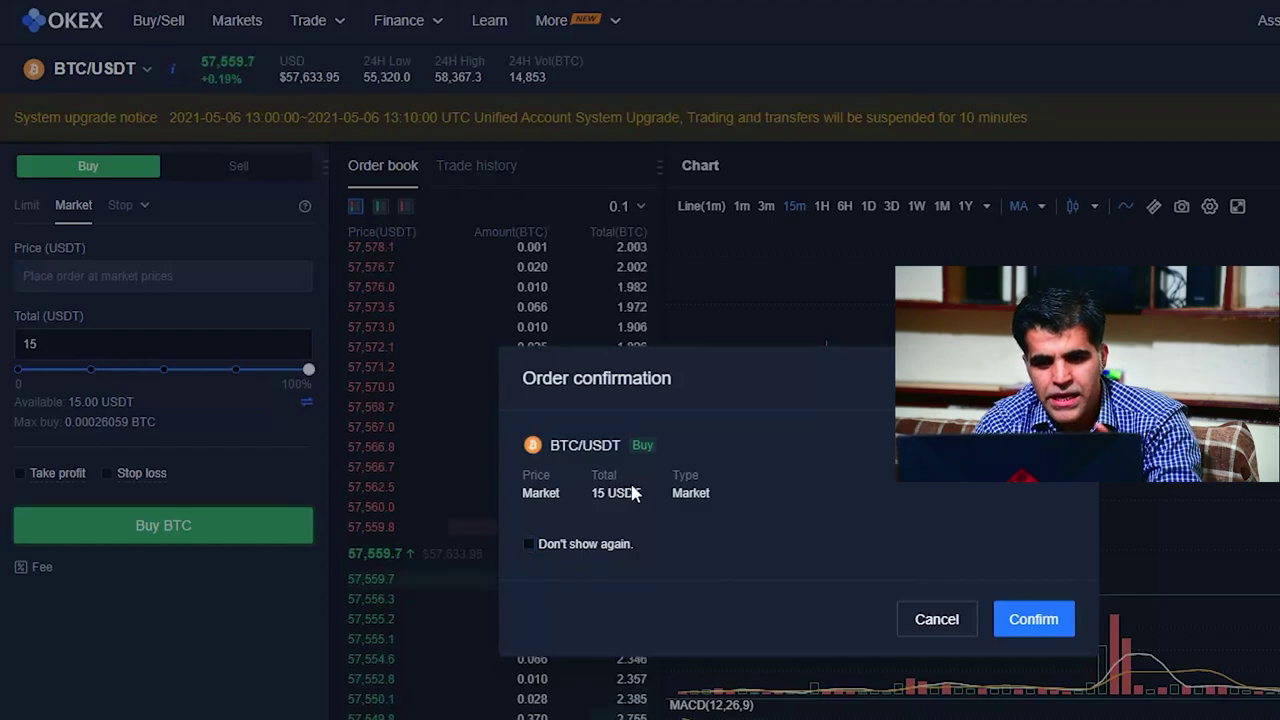
left_click(1034, 619)
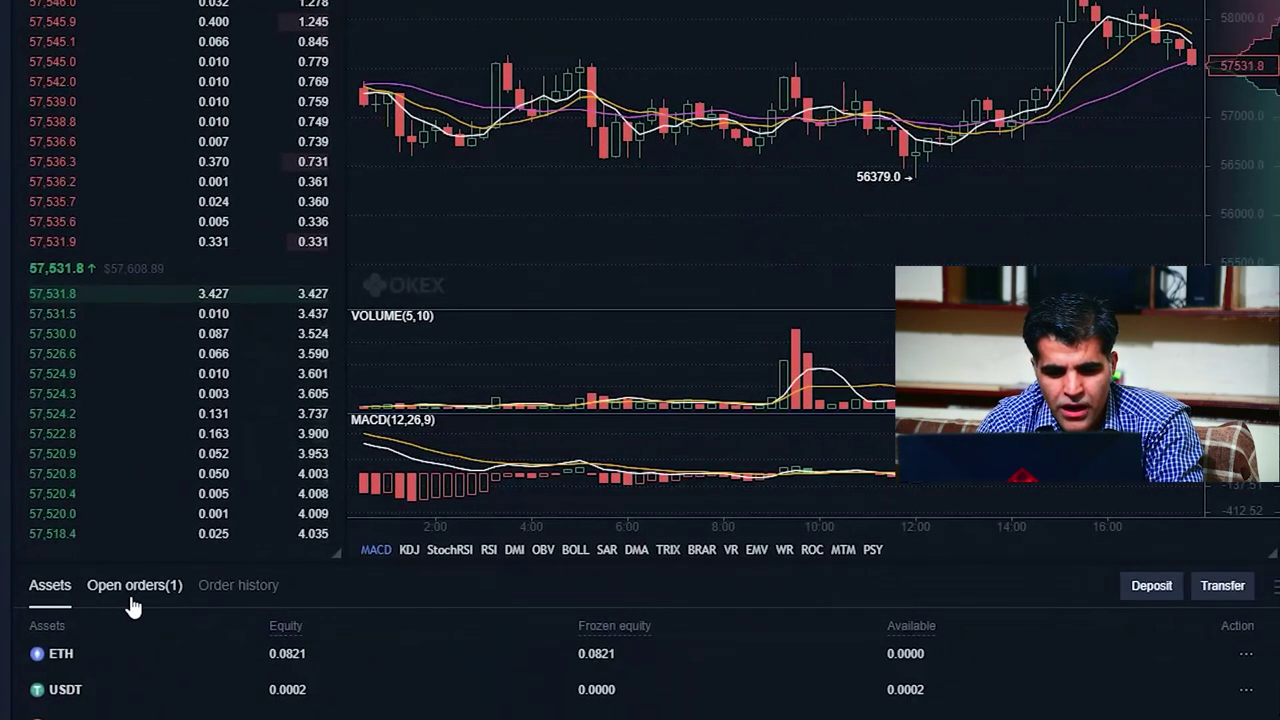
Step: Show the order history and shorten the order book to make more room for the list of past orders
left_click(240, 680)
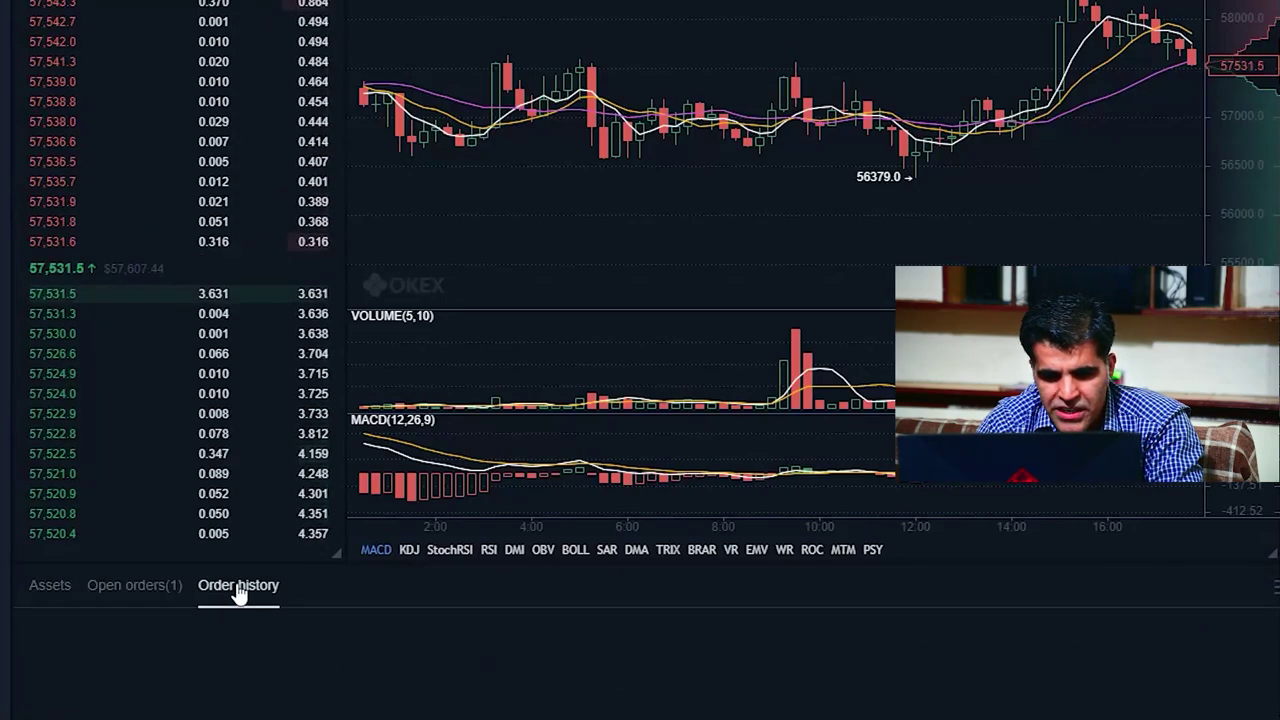
left_click(238, 588)
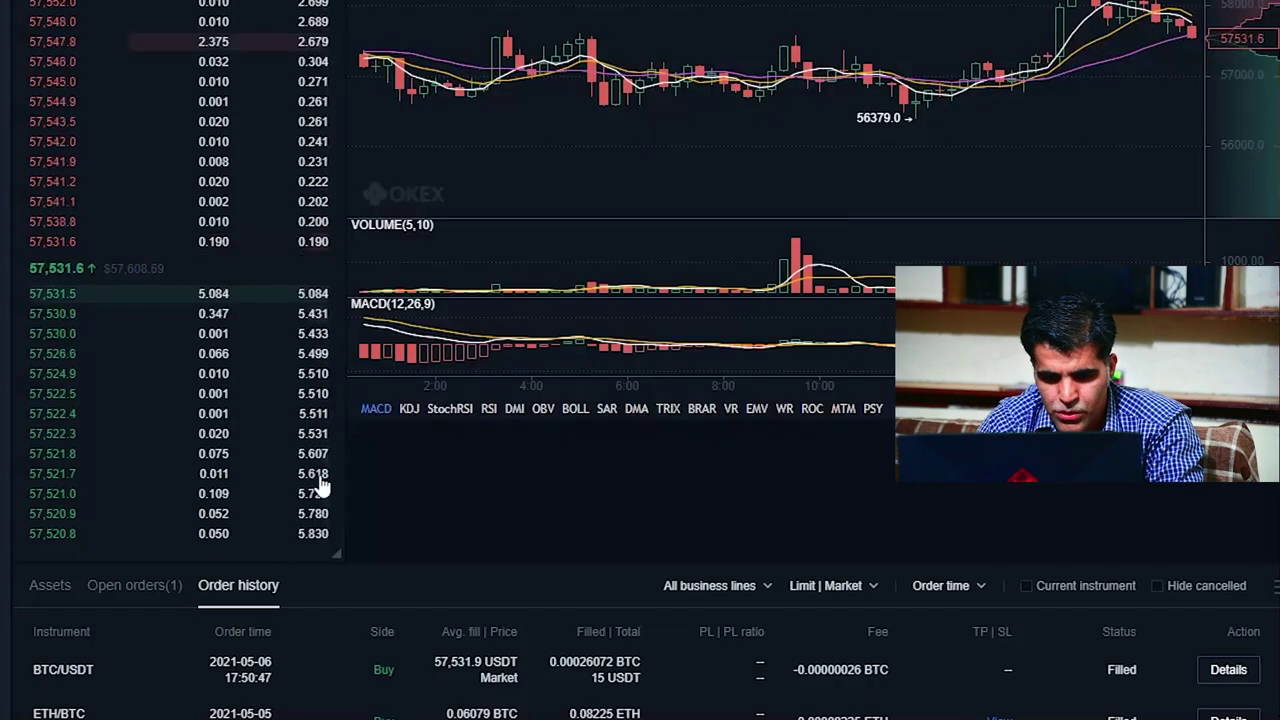
left_click_drag(342, 468, 334, 406)
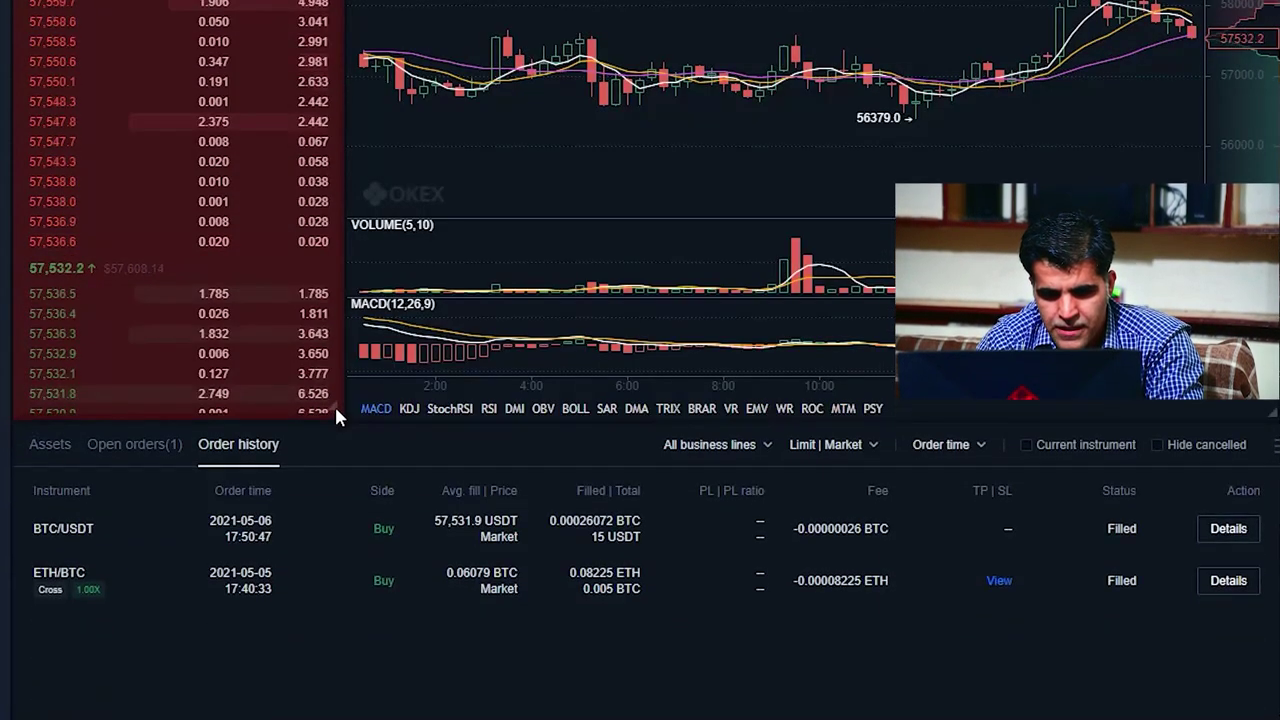